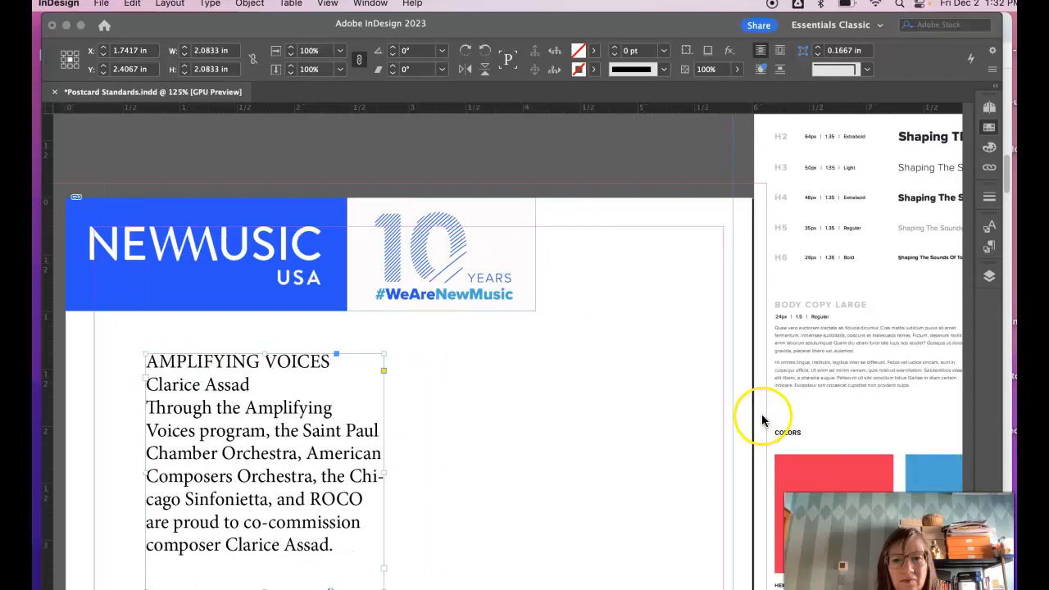
Draw an empty rectangle frame about 0.78 by 0.83 in on the postcard, beside the 10 Years logo.
left_click(609, 419)
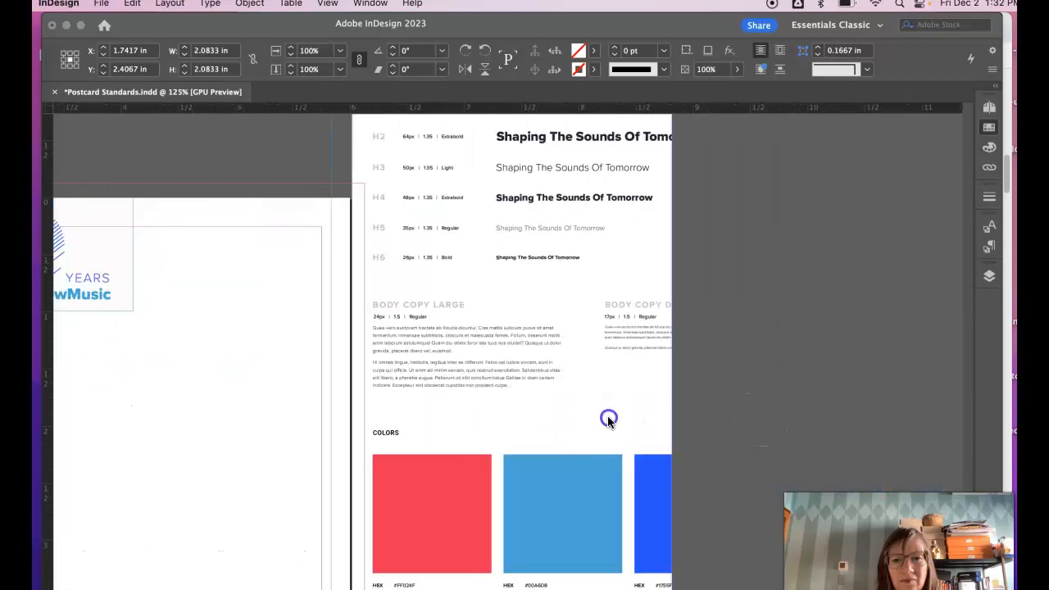
left_click_drag(574, 465, 567, 363)
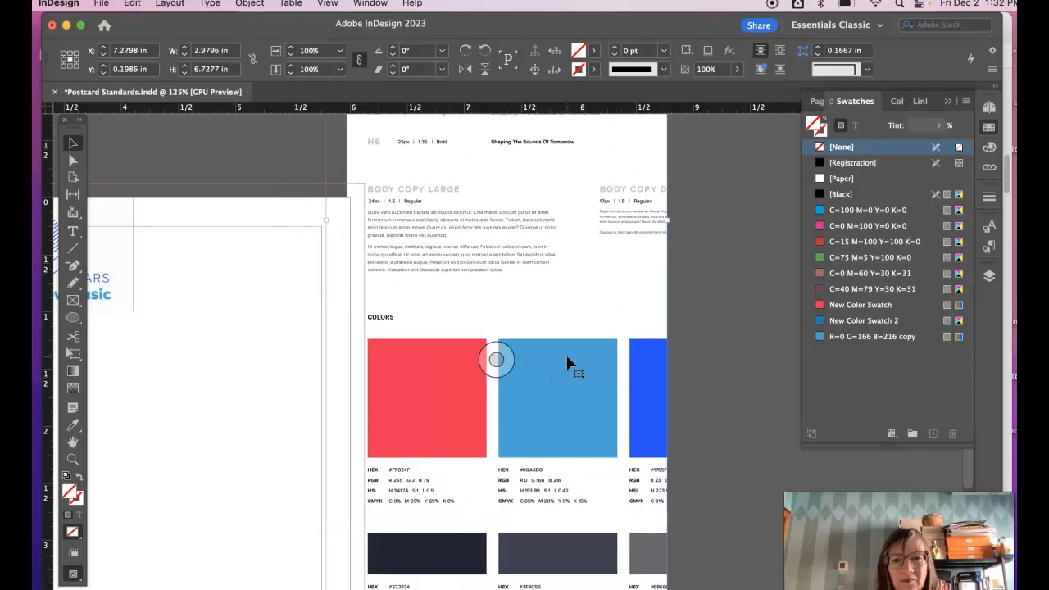
scroll(571, 364, "left", 2)
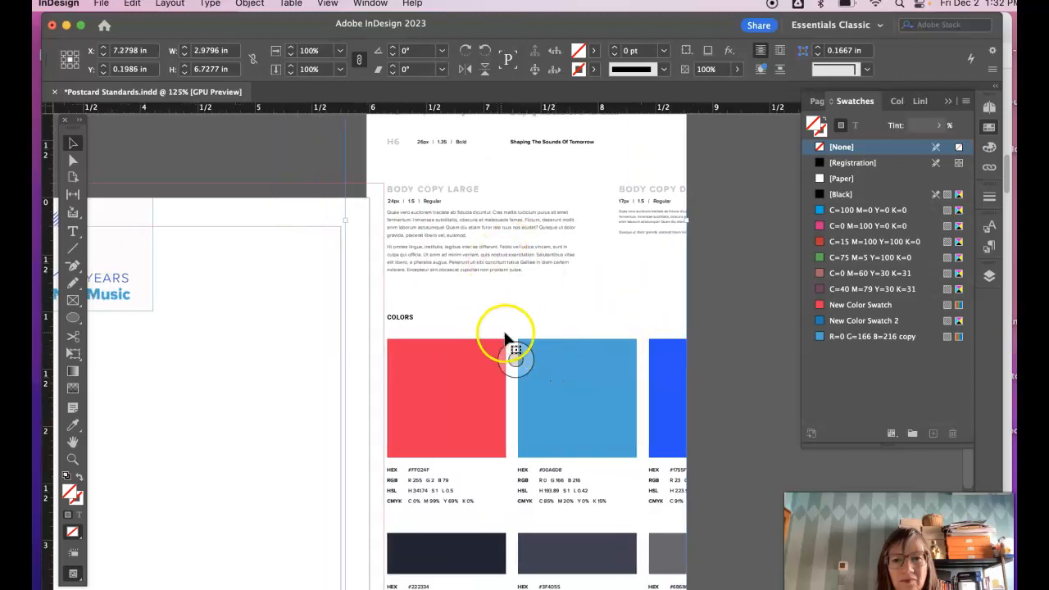
scroll(392, 326, "left", 3)
scroll(392, 326, "left", 7)
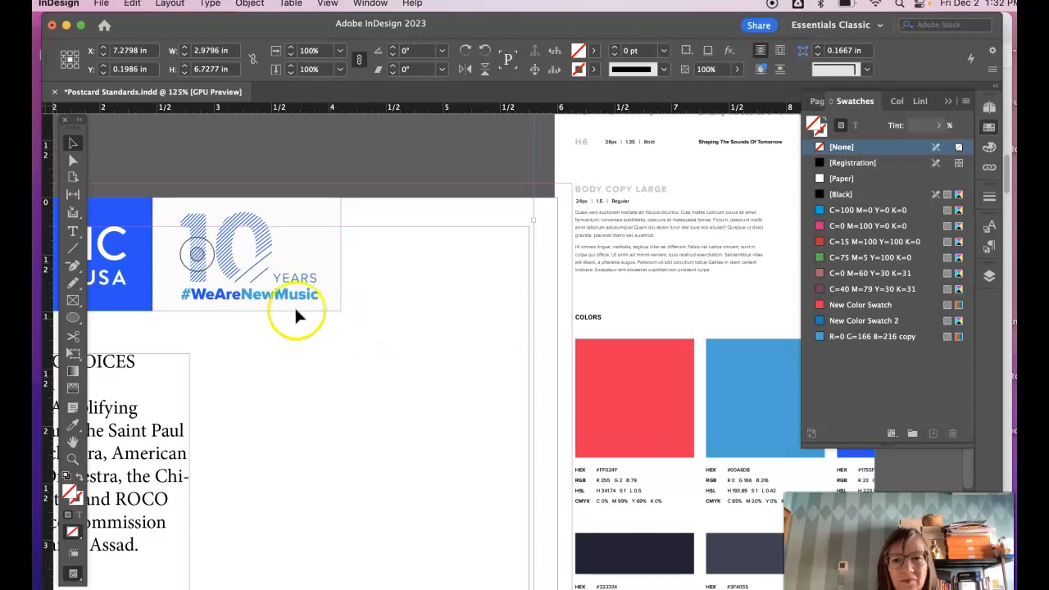
left_click(72, 302)
left_click_drag(378, 246, 468, 341)
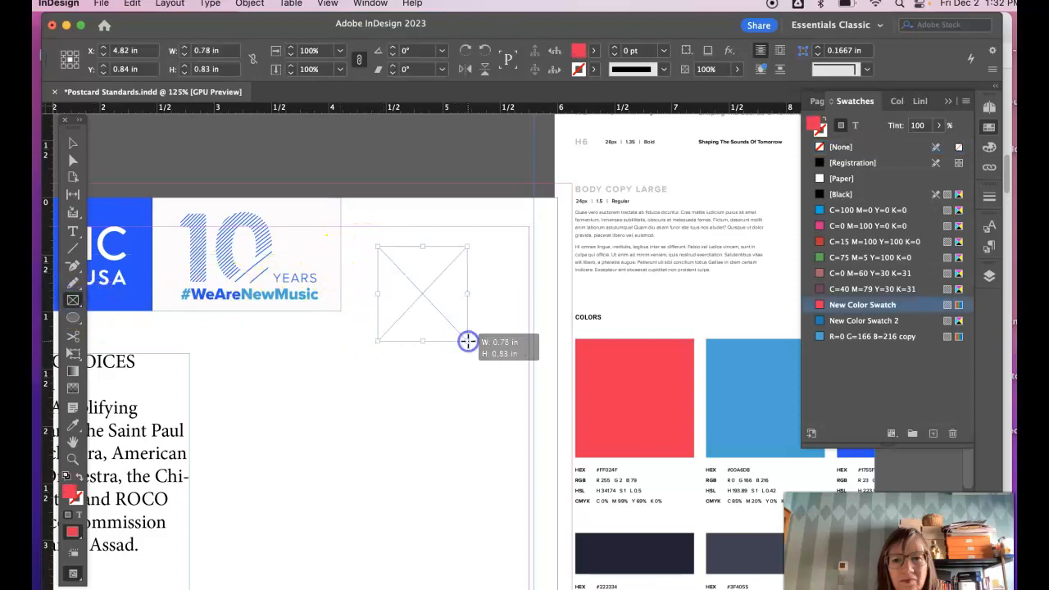
Fill the new frame with the red sampled by Eyedropper from the brand guide's first colour block.
left_click(72, 426)
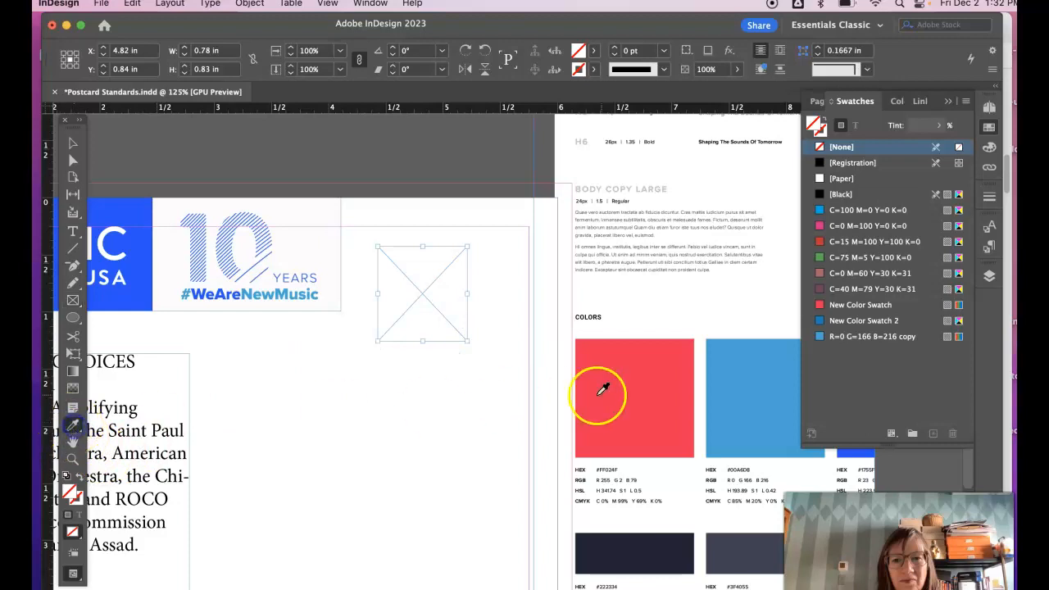
left_click(637, 394)
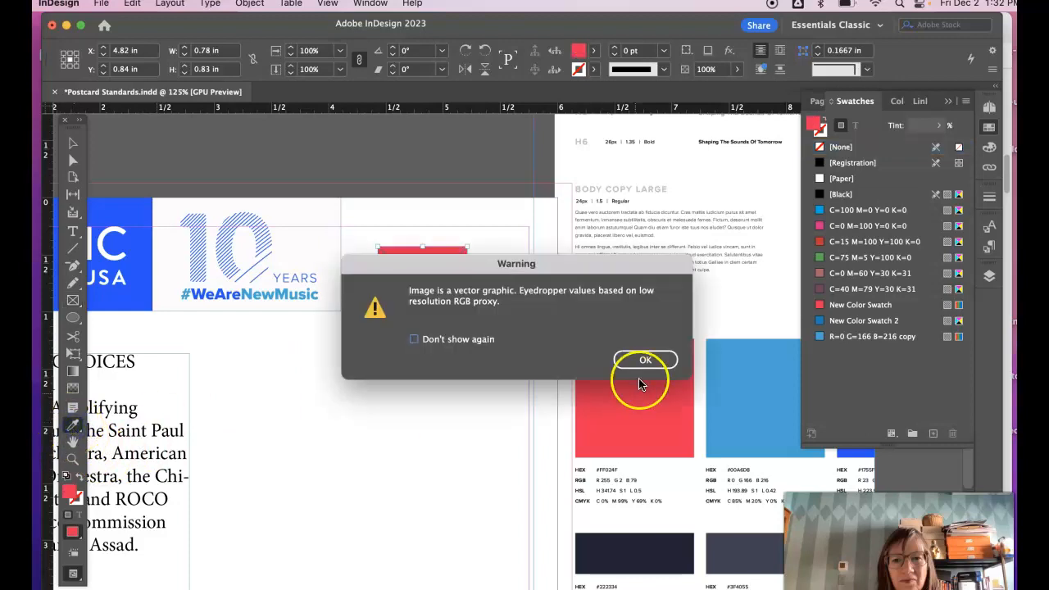
left_click(645, 361)
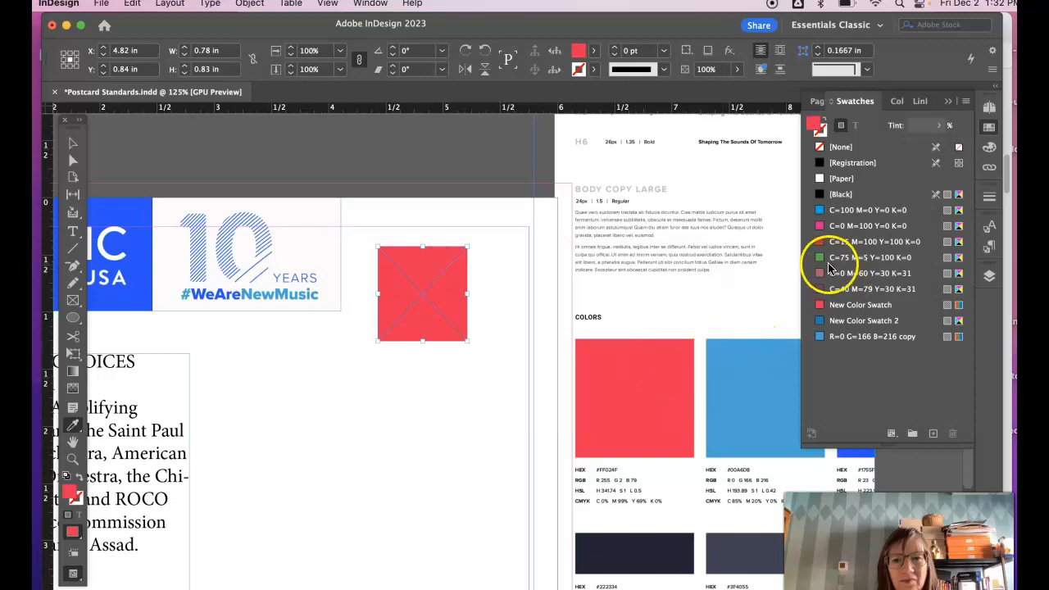
Compare the red frame's RGB and hex fill values with those printed in the brand guide.
left_click(814, 123)
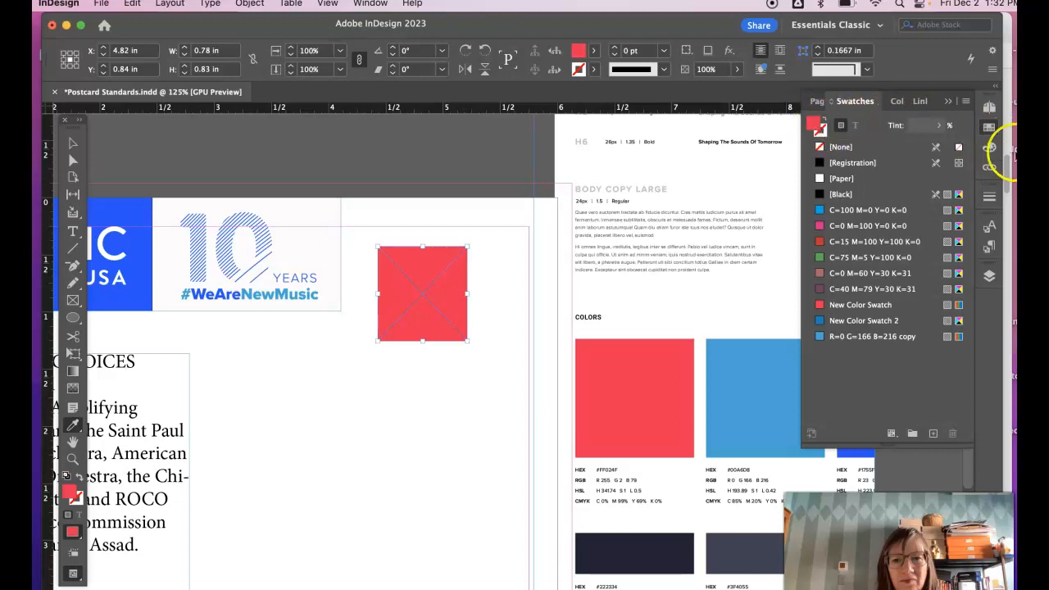
left_click(991, 148)
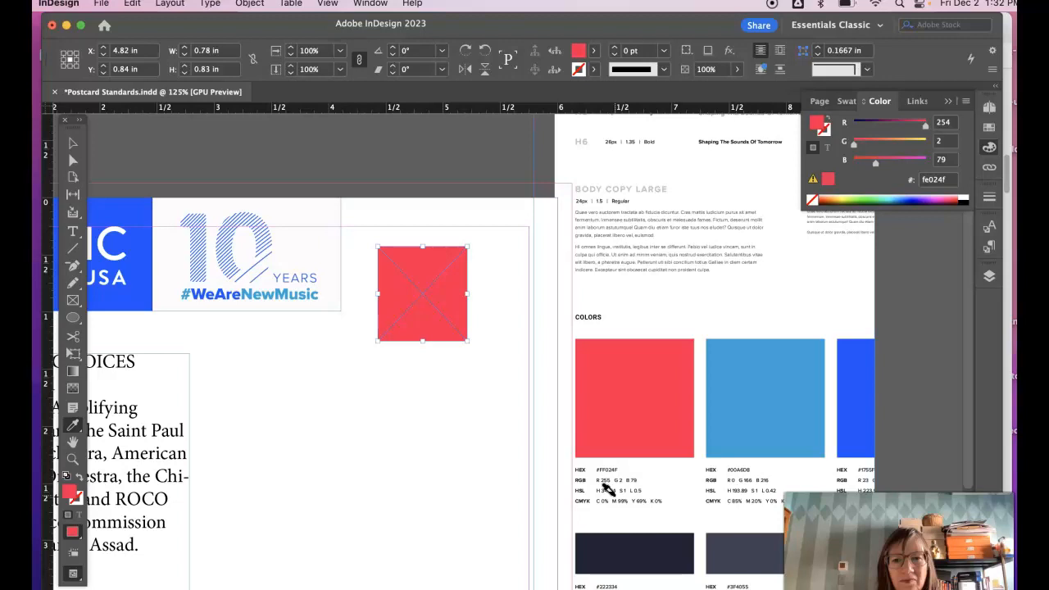
left_click(665, 462)
Create an RGB swatch from the frame's fill with red set to 255, named "new music red RGB".
left_click(987, 126)
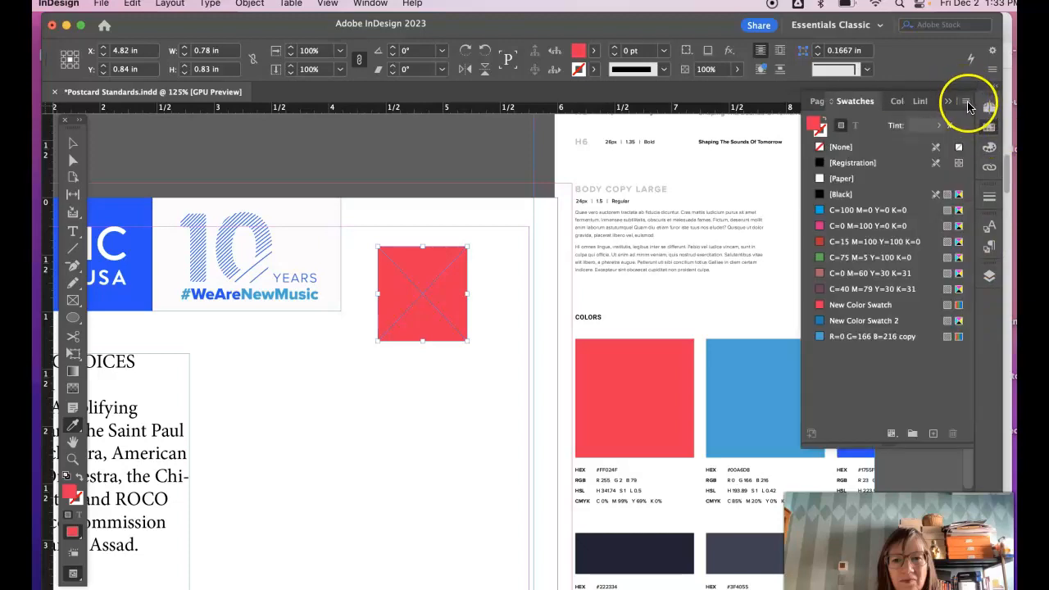
left_click(966, 102)
left_click(849, 111)
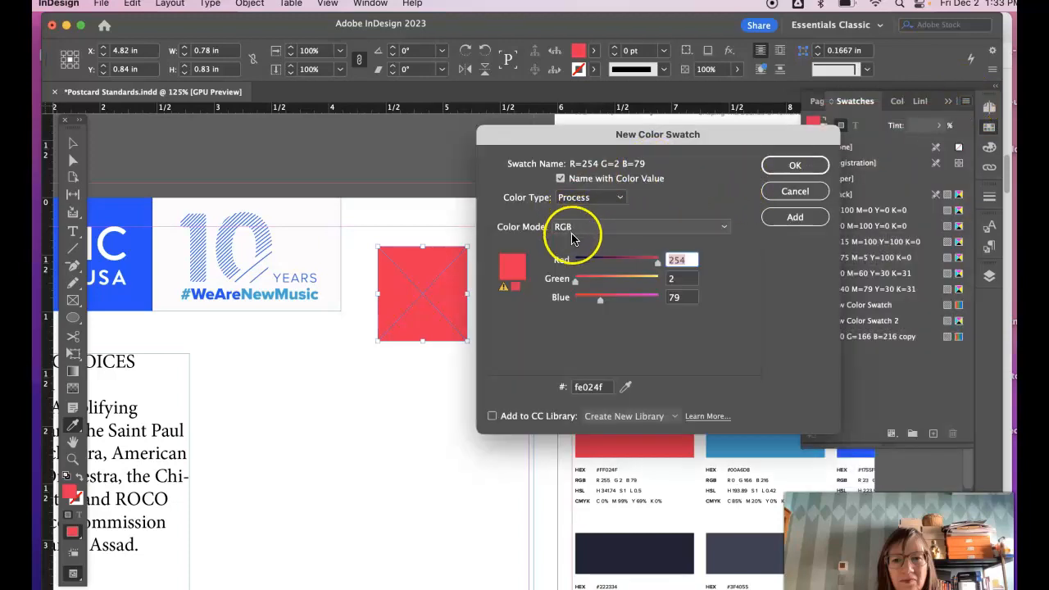
left_click(683, 260)
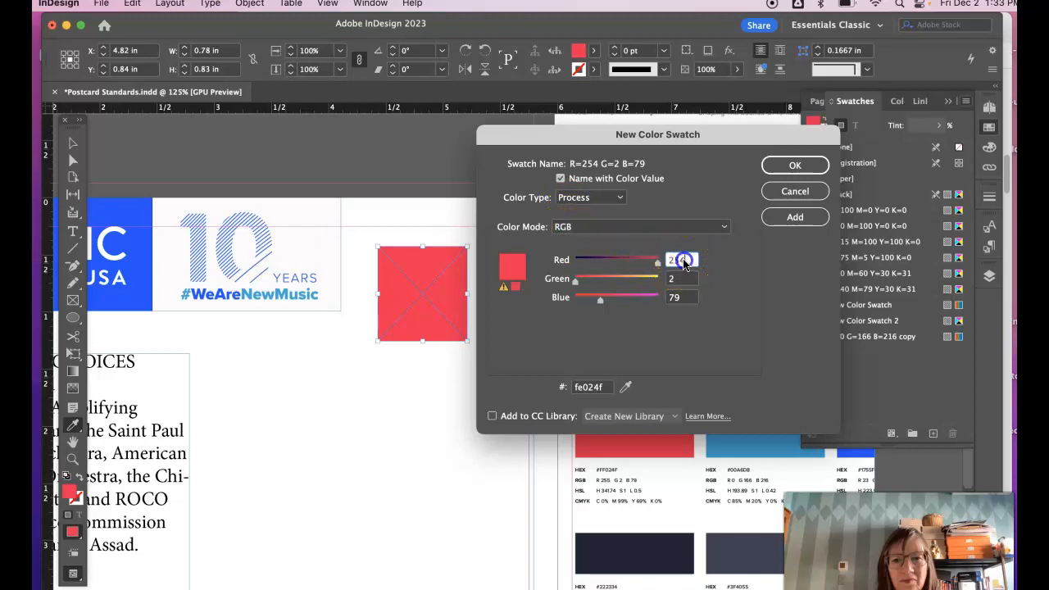
type("5")
left_click(560, 179)
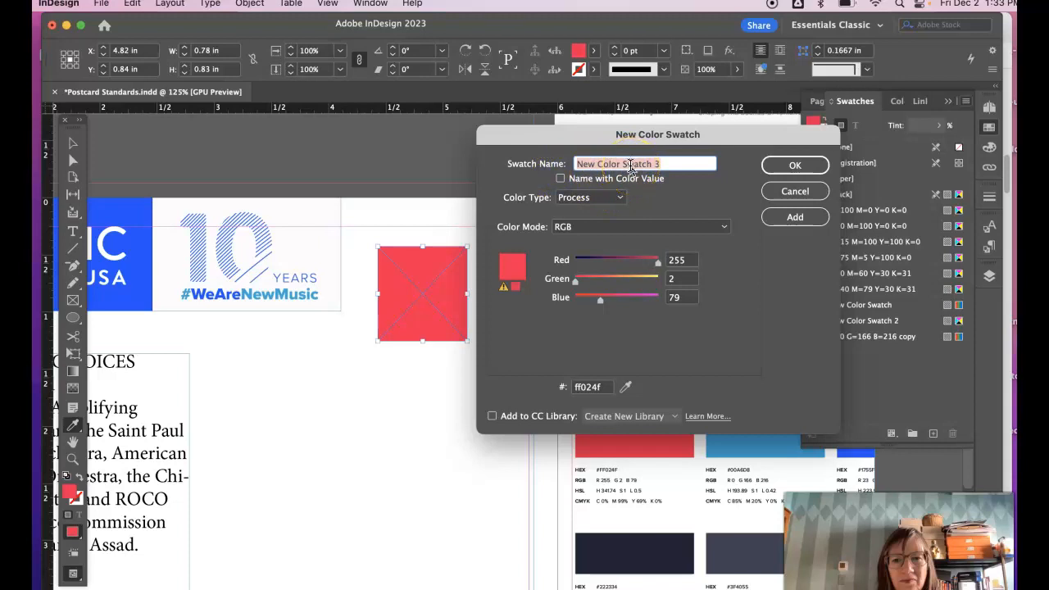
type("new music red RGB")
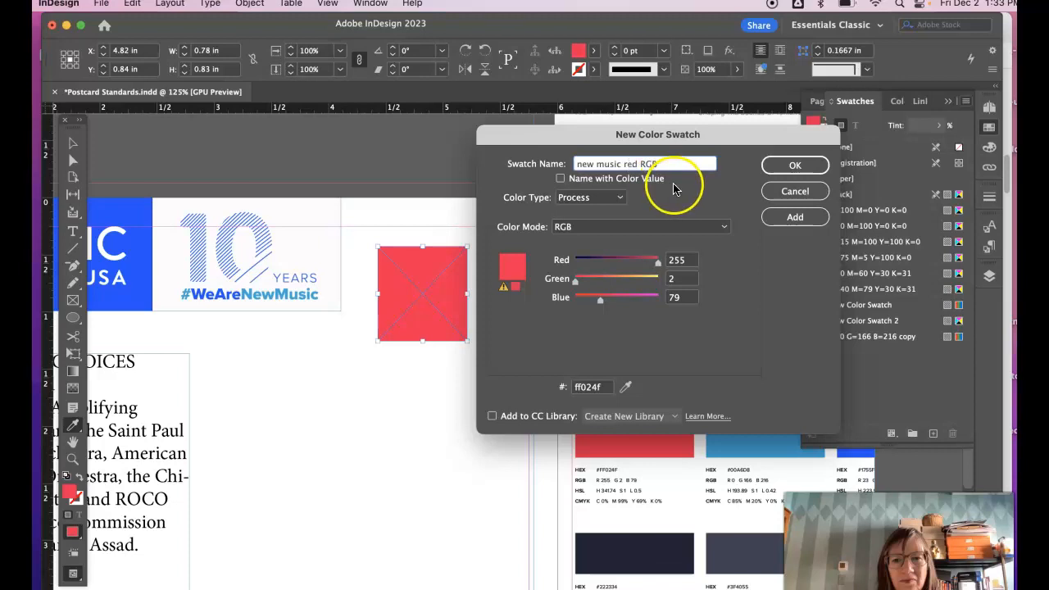
left_click(792, 166)
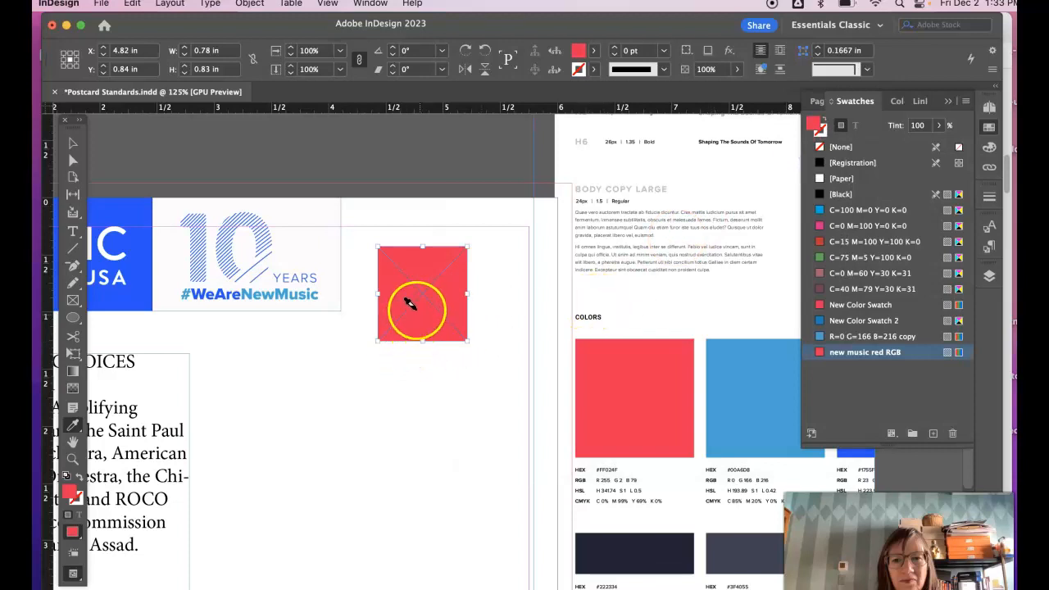
Duplicate the red square and place the copy directly below the original, aligned with it.
left_click(72, 145)
left_click(444, 280)
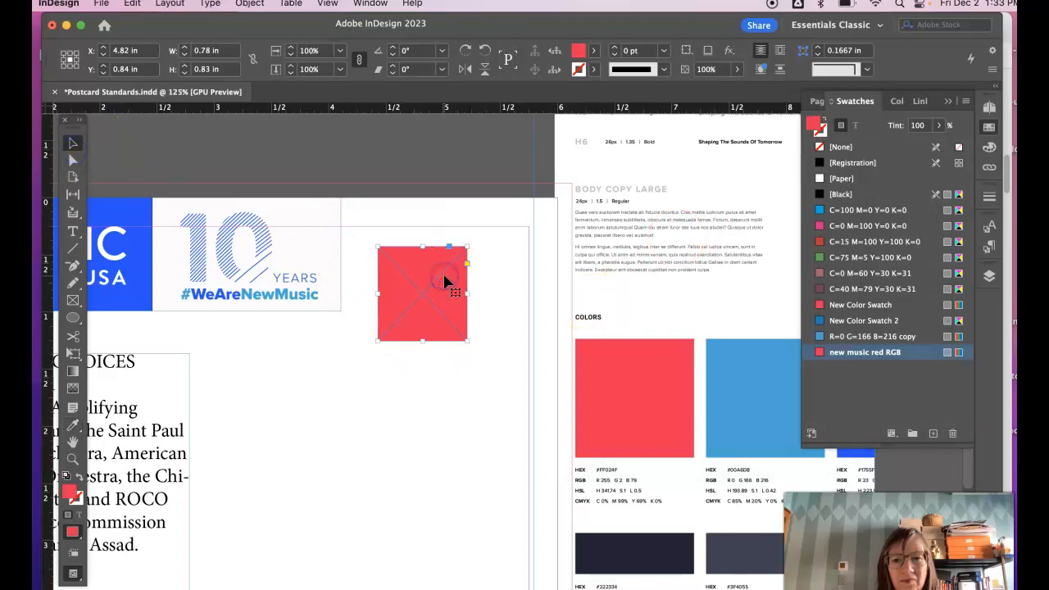
key("super+v")
left_click_drag(528, 385, 445, 423)
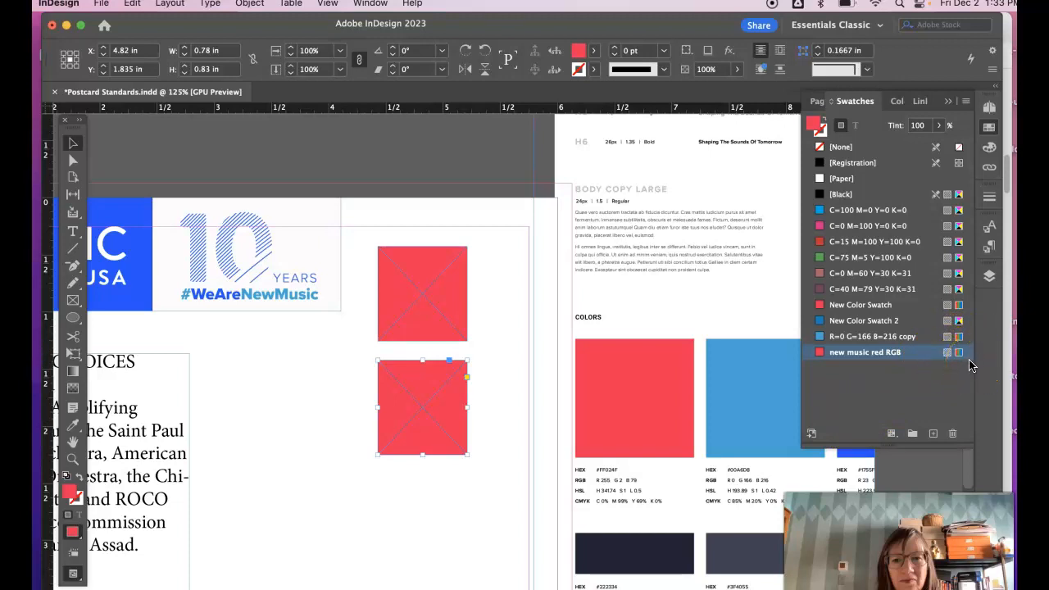
Create a CMYK swatch for the lower square from its red fill, with magenta 99% and yellow 69%.
left_click(967, 102)
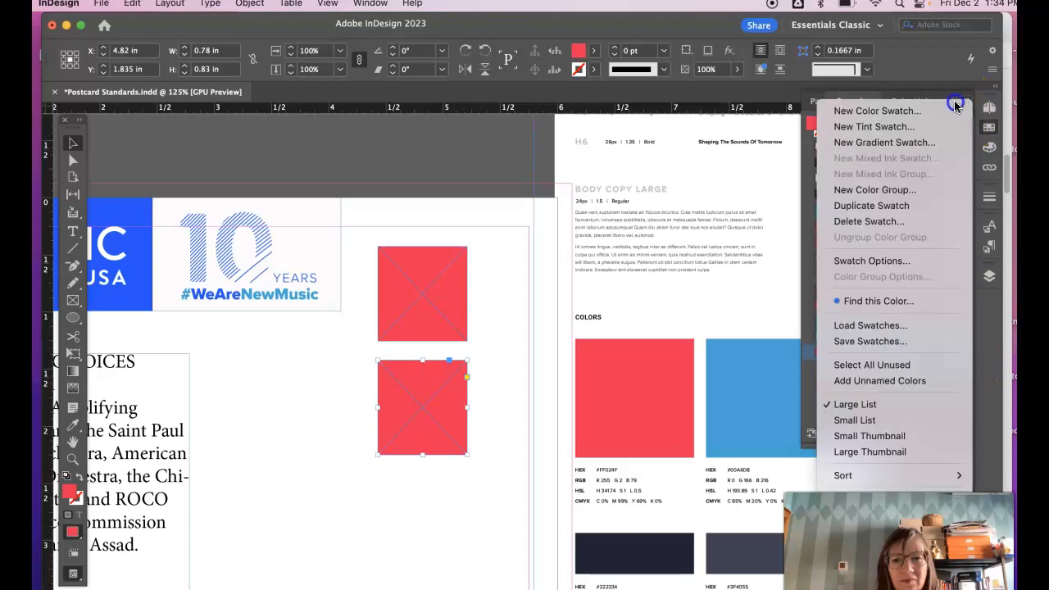
left_click(939, 111)
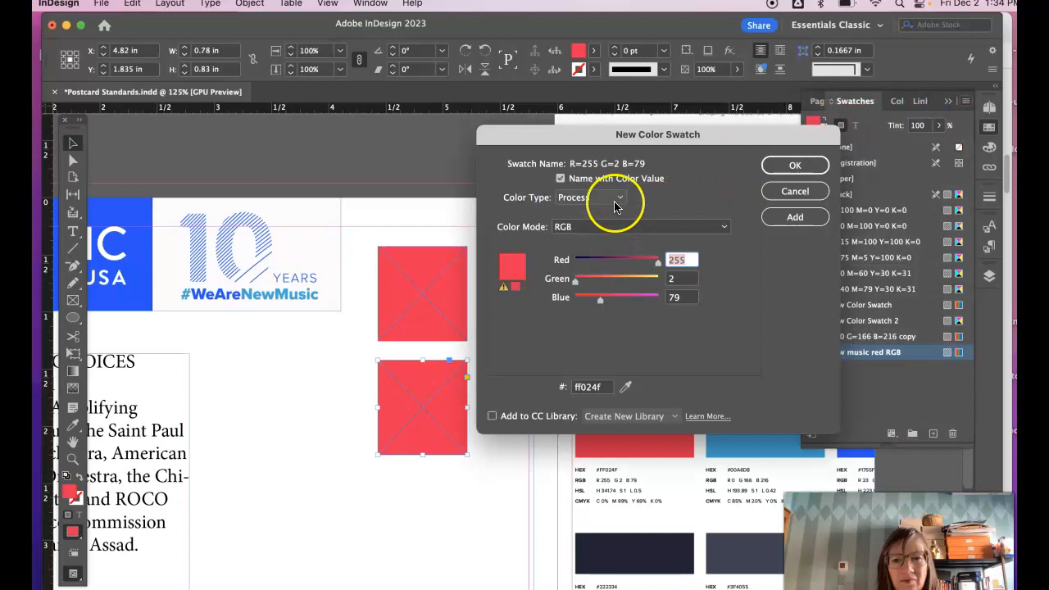
left_click(623, 228)
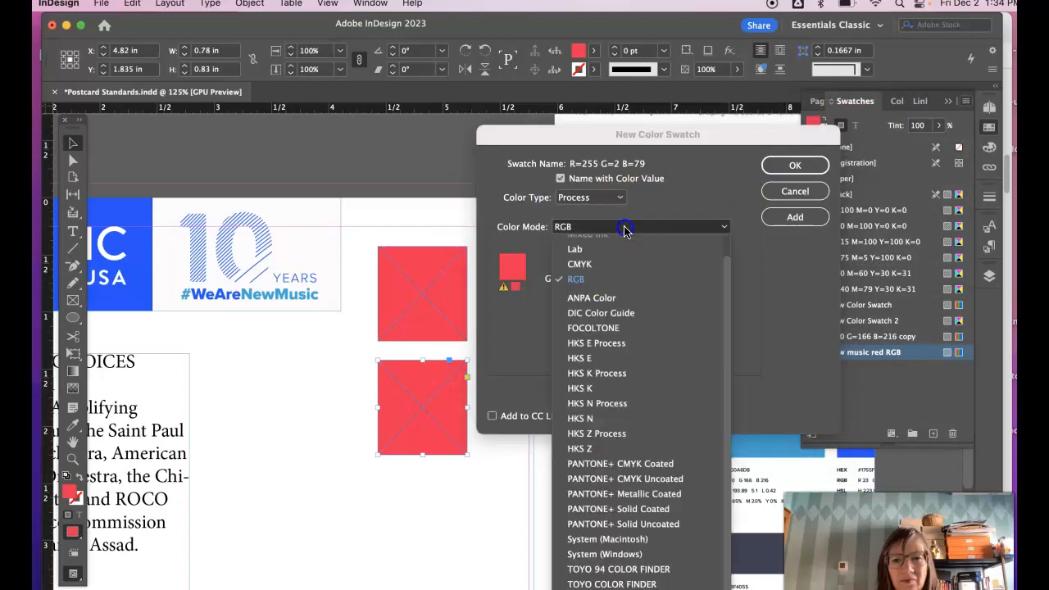
left_click(628, 264)
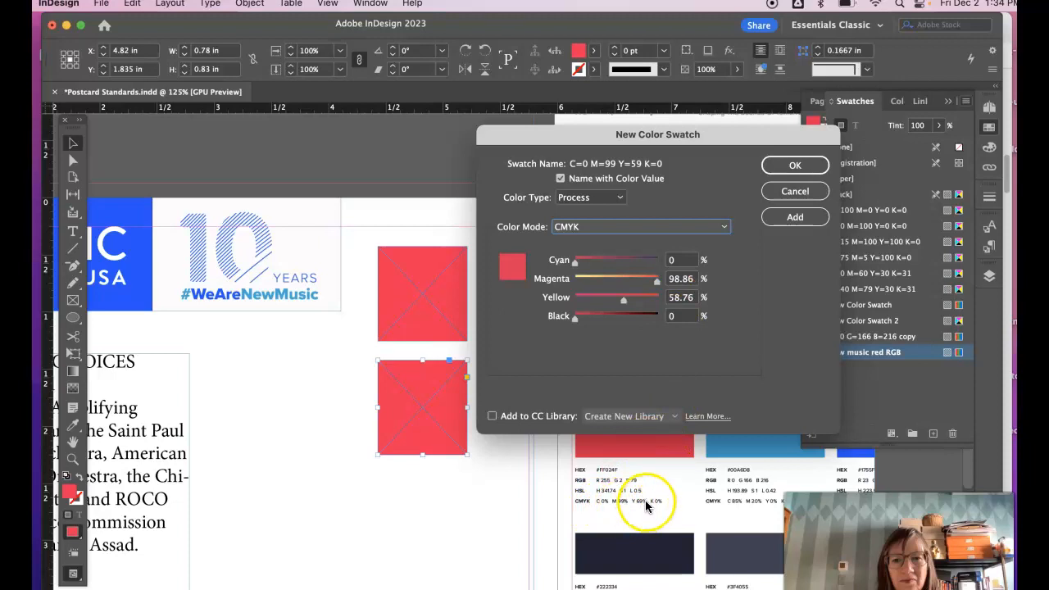
left_click(653, 281)
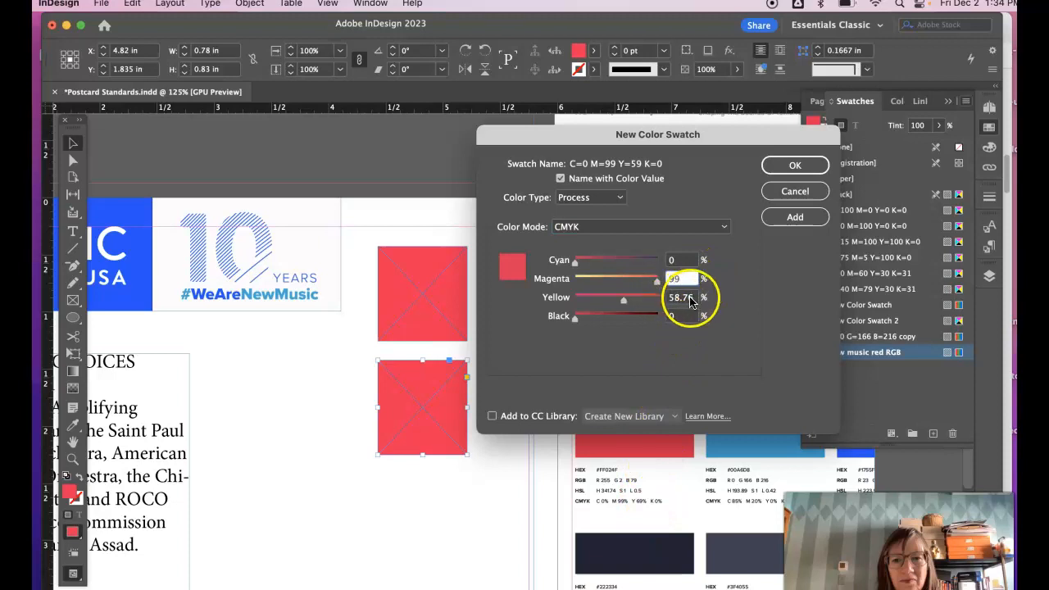
left_click(644, 301)
type("69")
left_click(783, 170)
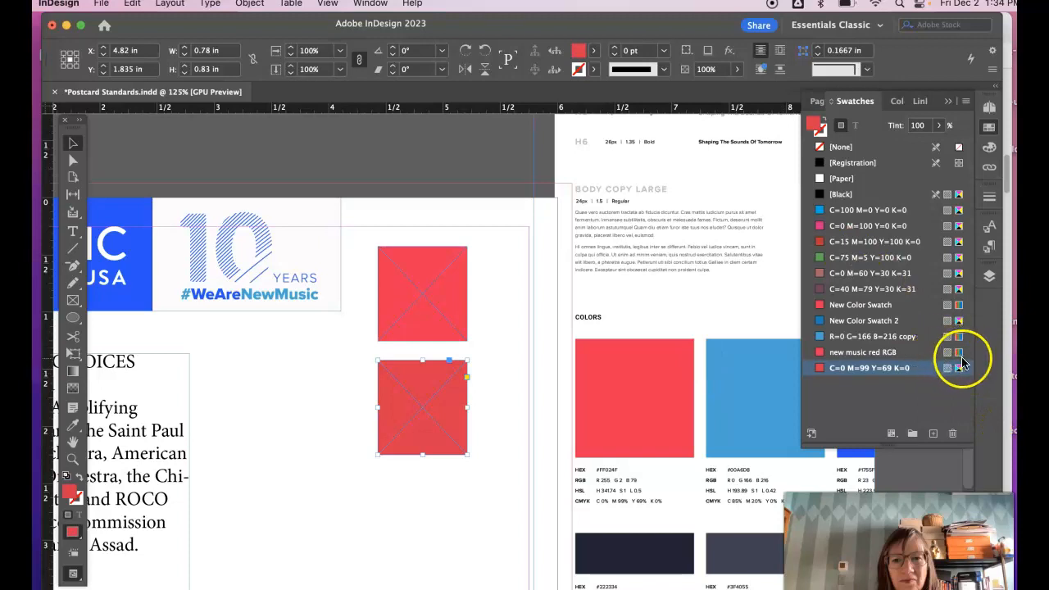
Turn off naming by colour value for the new CMYK red swatch and rename it "new muisc red CMYK".
double_click(877, 371)
left_click(418, 145)
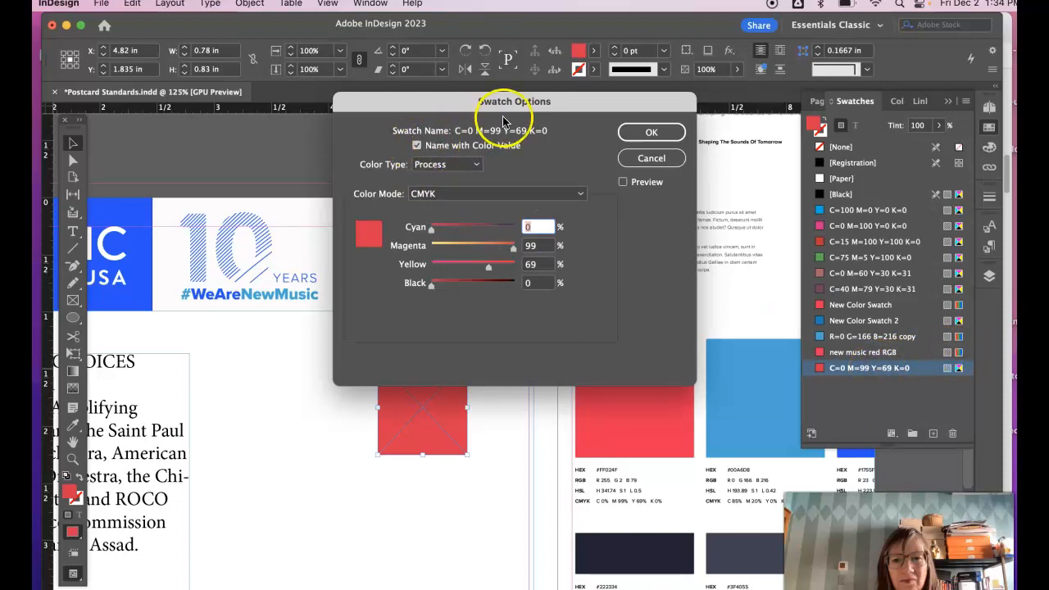
left_click(417, 145)
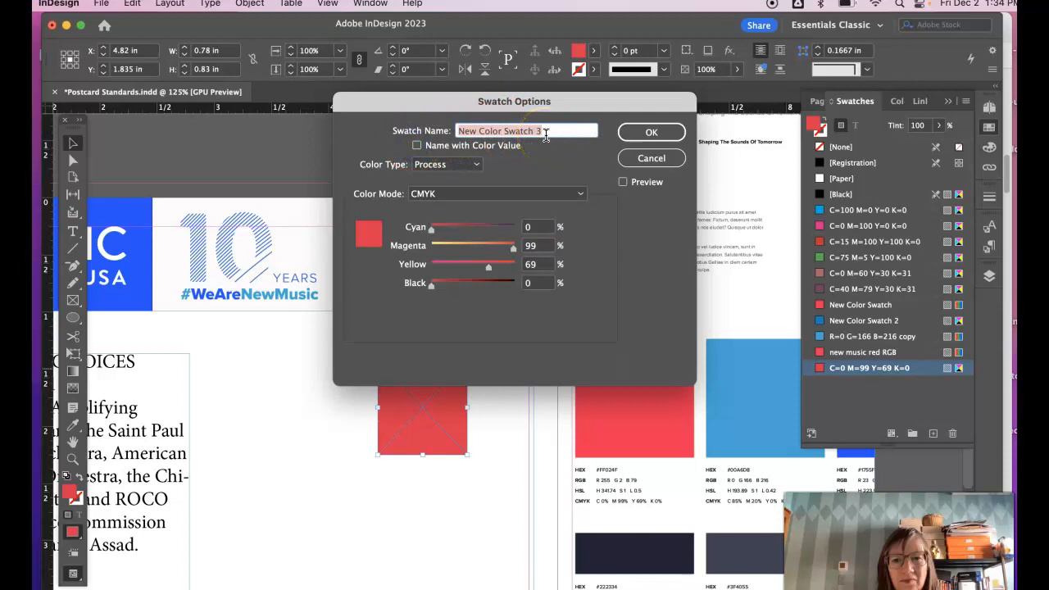
type("new muisc red CMYK")
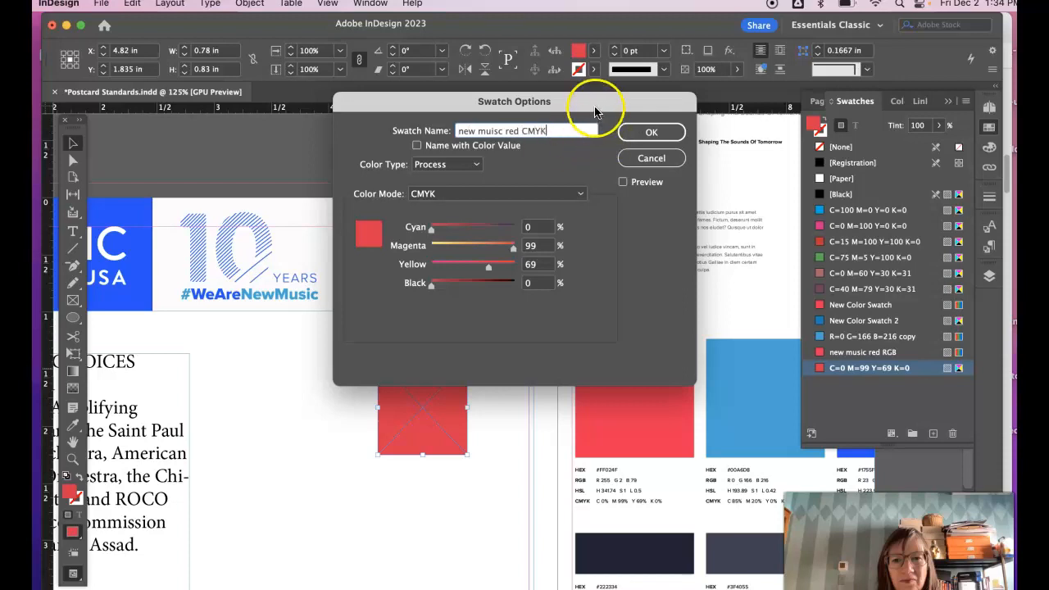
left_click(652, 129)
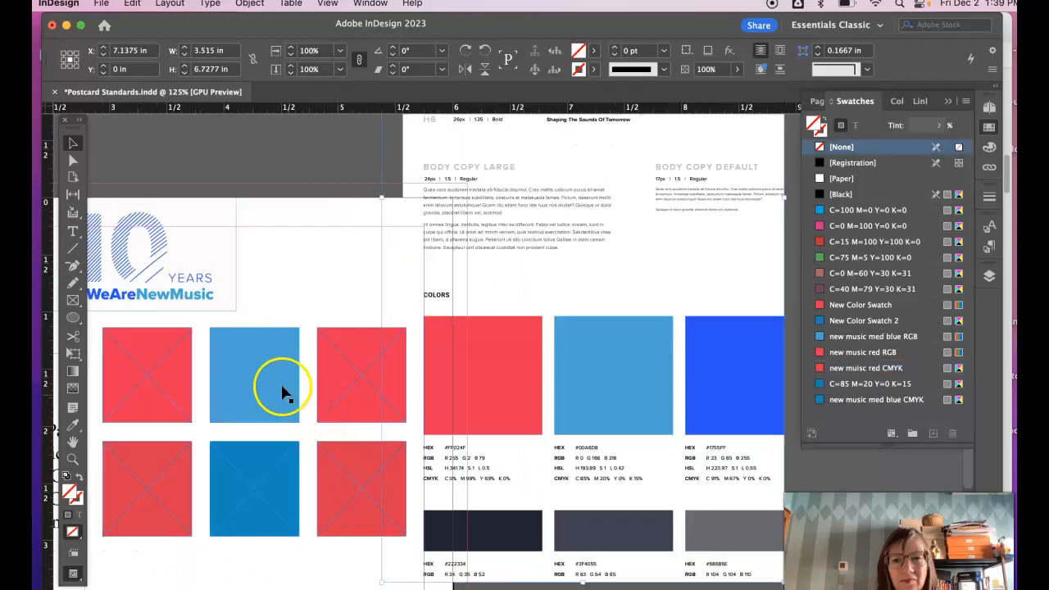
Recolour the upper square in the third column with the darker blue (#1755FF) block sampled from the brand guide.
left_click(353, 390)
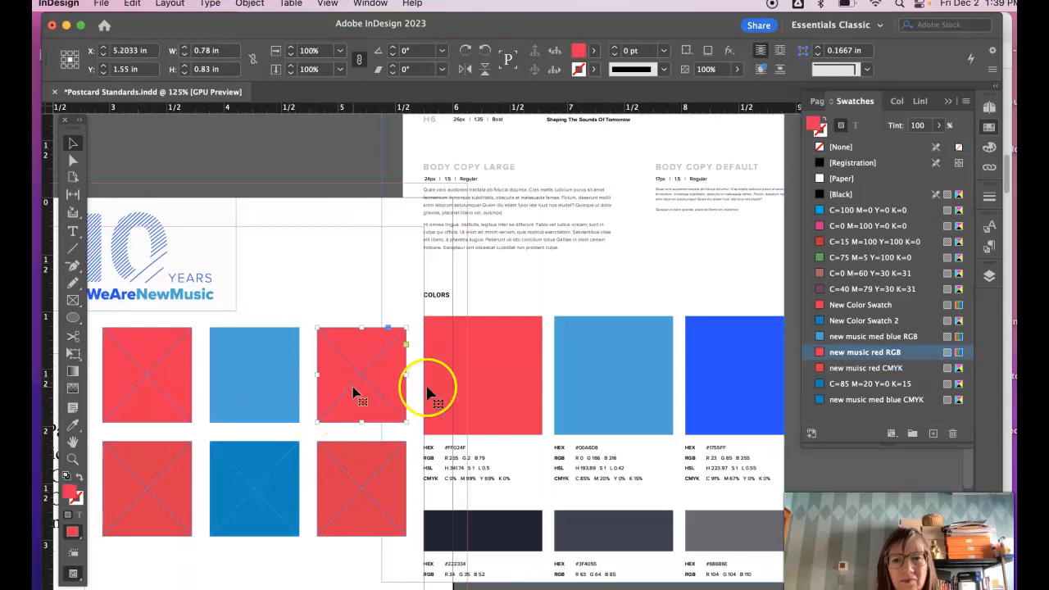
left_click(71, 424)
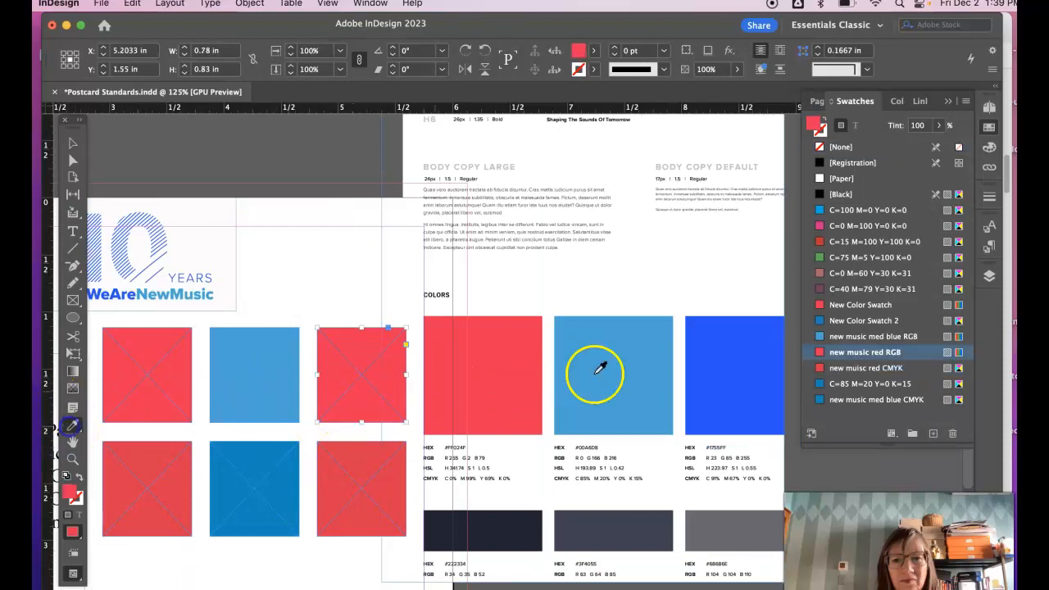
left_click(746, 361)
left_click(636, 358)
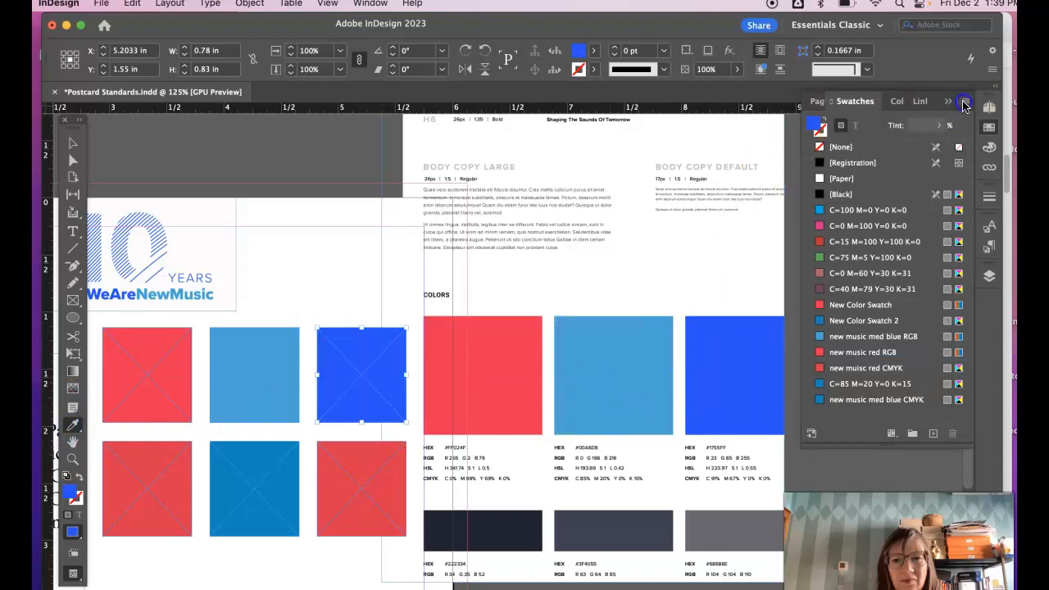
Start a new RGB colour swatch from the upper third-column square's fill and set its blue value to 255.
left_click(965, 102)
left_click(926, 108)
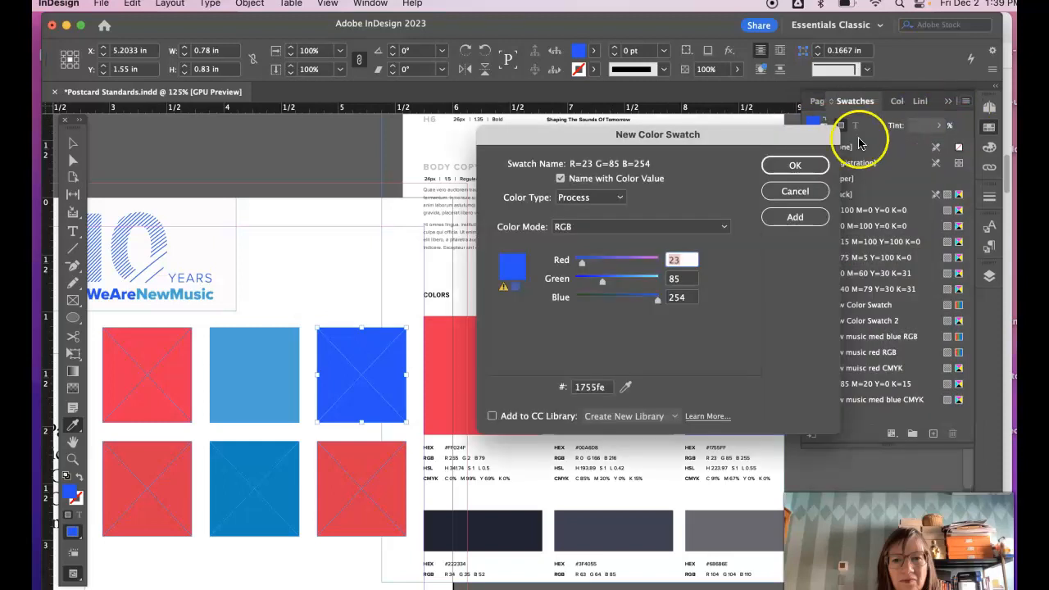
left_click_drag(728, 150, 706, 104)
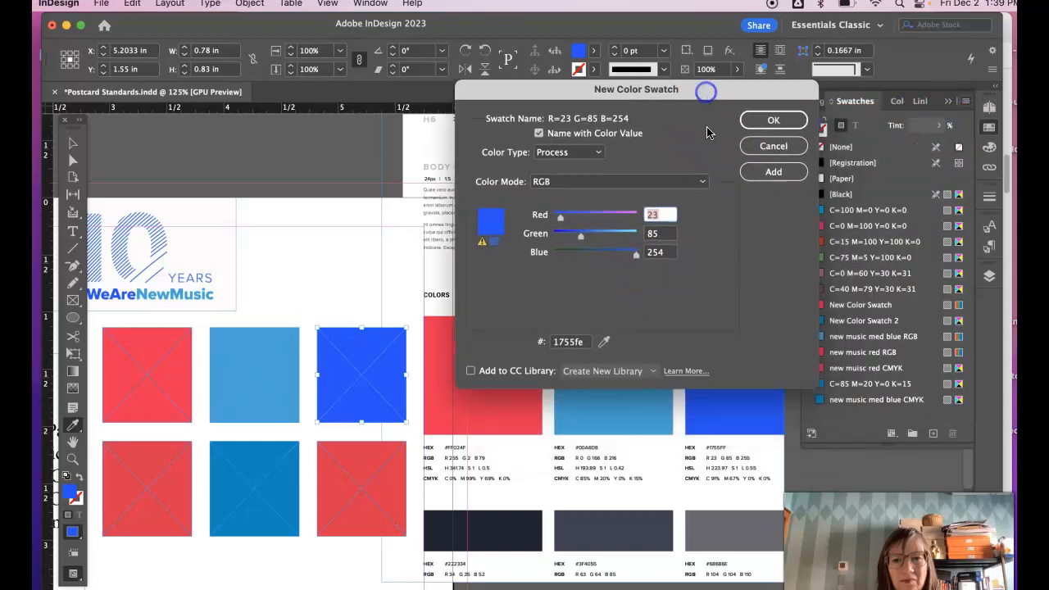
left_click(660, 254)
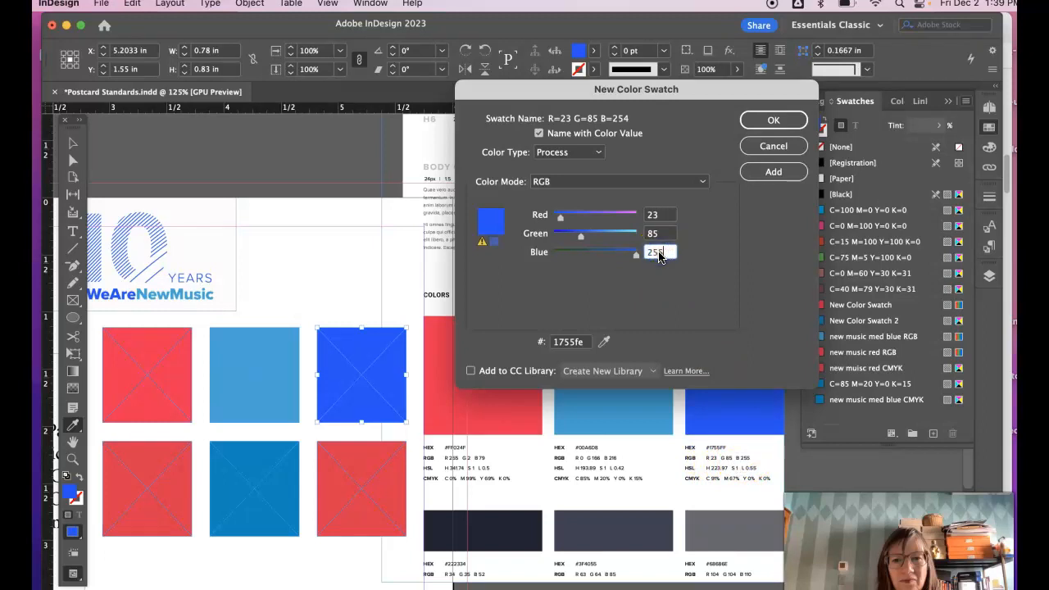
type("255")
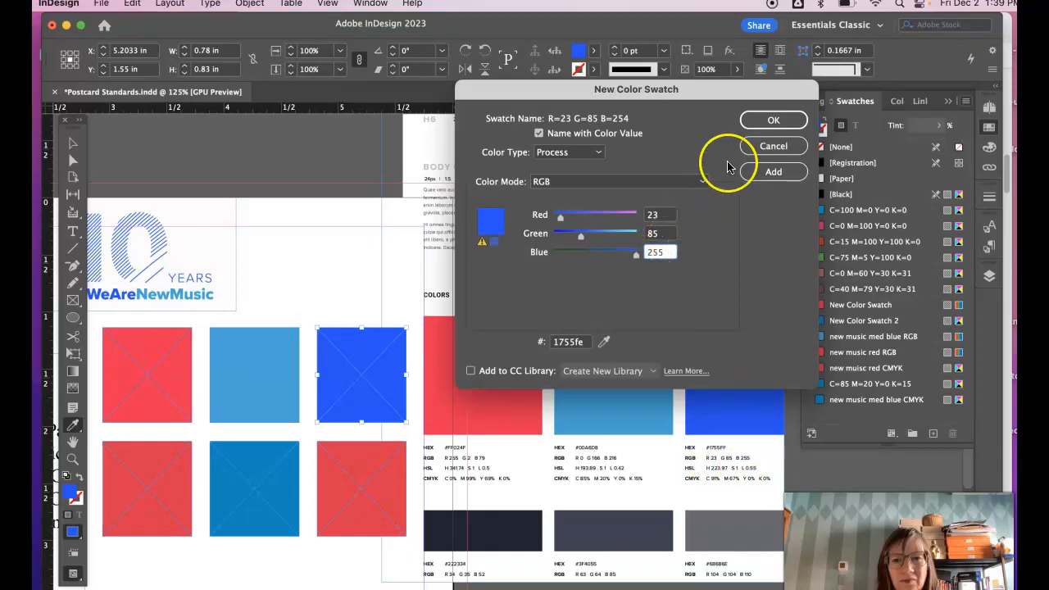
Turn off naming by colour value for the new RGB swatch and save it as "New music brt blue RGB".
left_click(540, 134)
left_click(640, 117)
left_click_drag(639, 117, 608, 121)
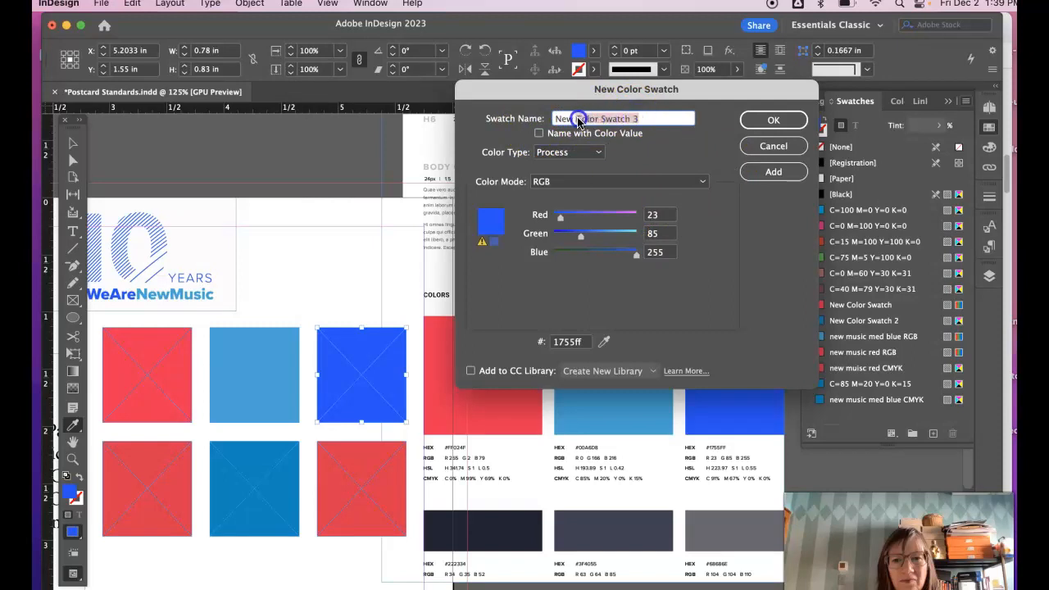
type("music")
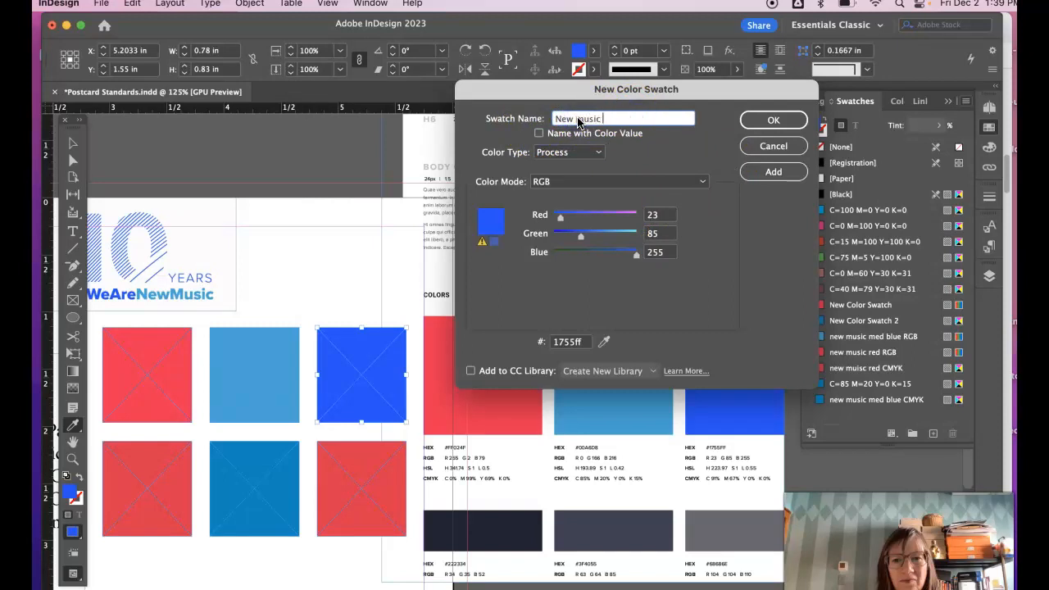
type("t blue RGB")
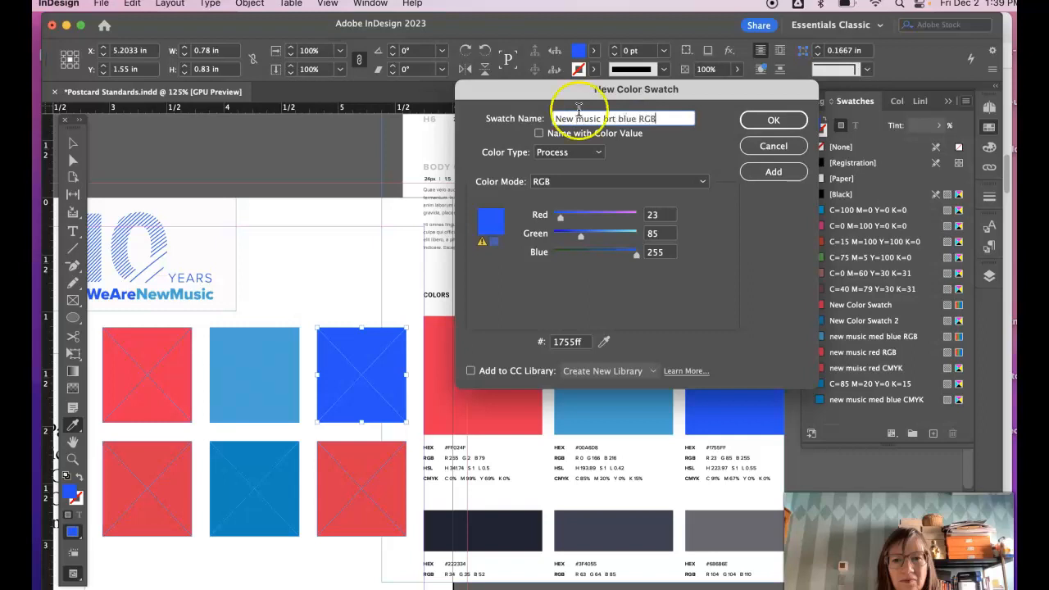
left_click(771, 118)
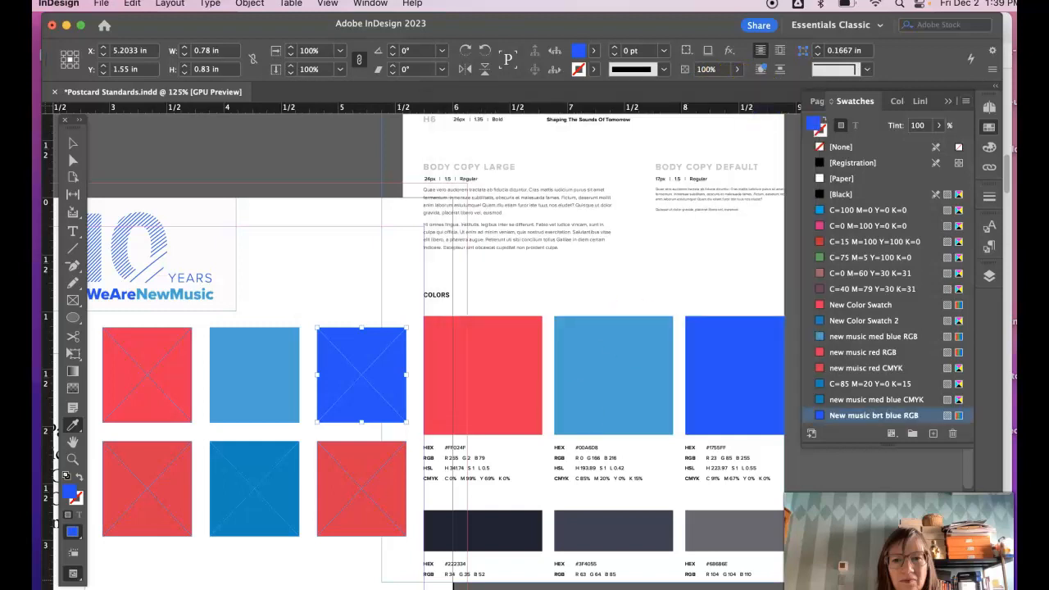
Recolour the lower square in the third column with the darker blue (#1755FF) block sampled from the brand guide.
left_click(70, 143)
left_click(366, 516)
left_click(72, 425)
left_click(750, 380)
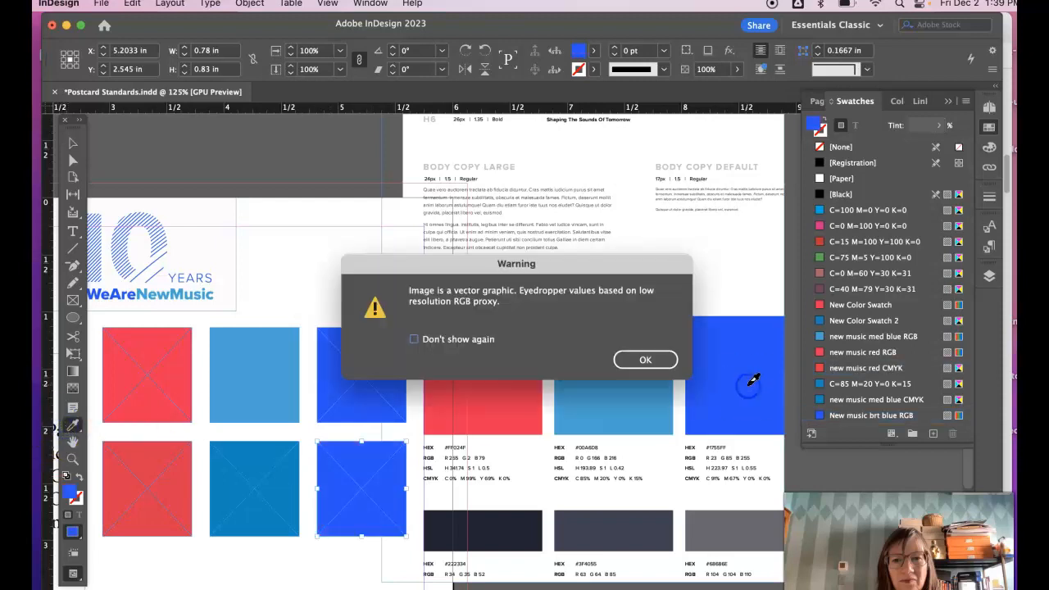
left_click(635, 360)
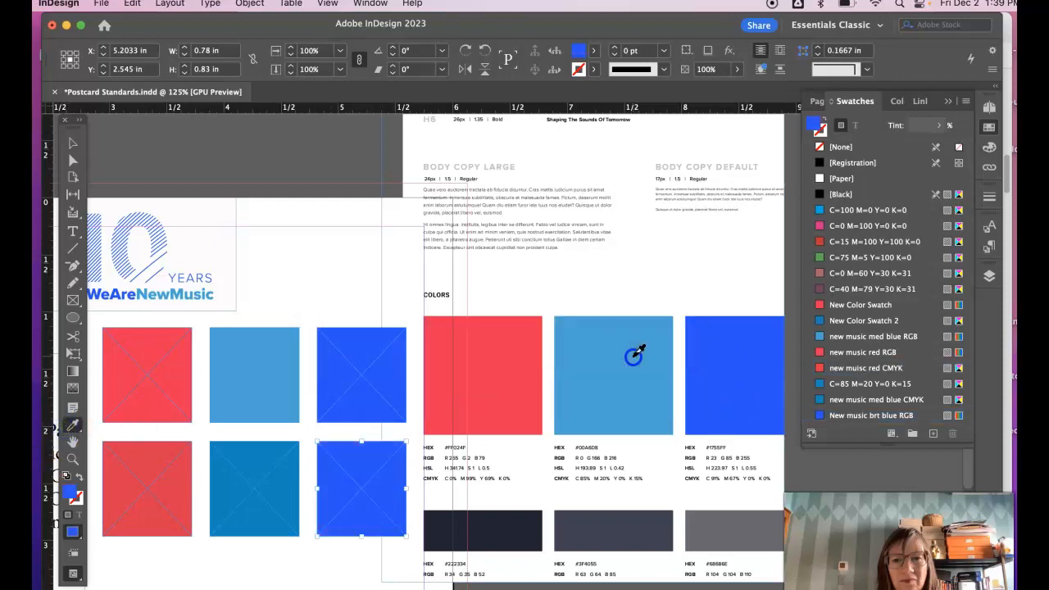
Start a new swatch from the lower square's blue fill in CMYK mode, with cyan 91% and magenta 67%.
left_click(967, 104)
left_click(944, 108)
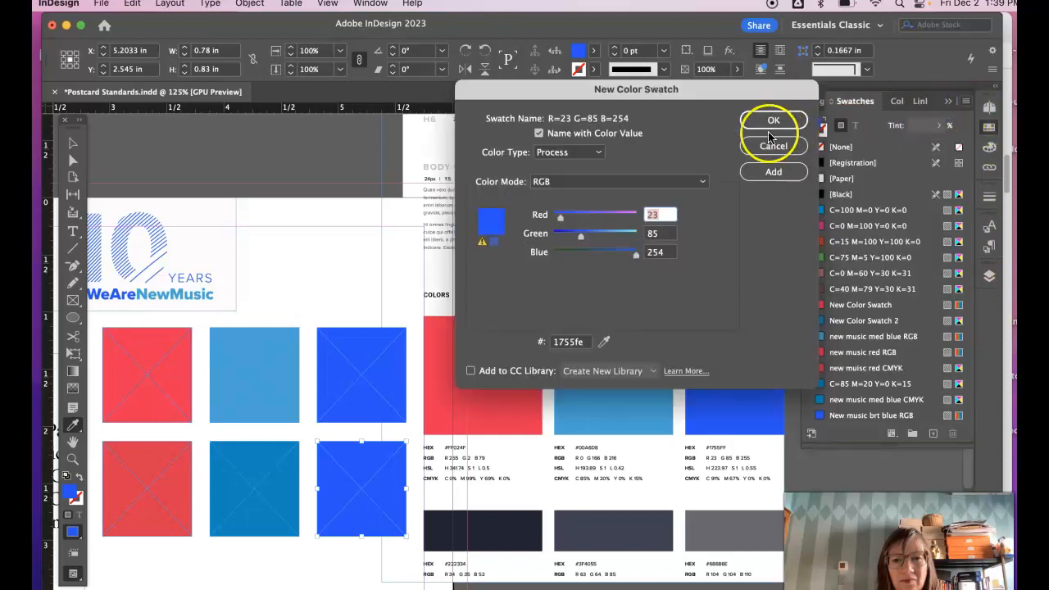
left_click(607, 181)
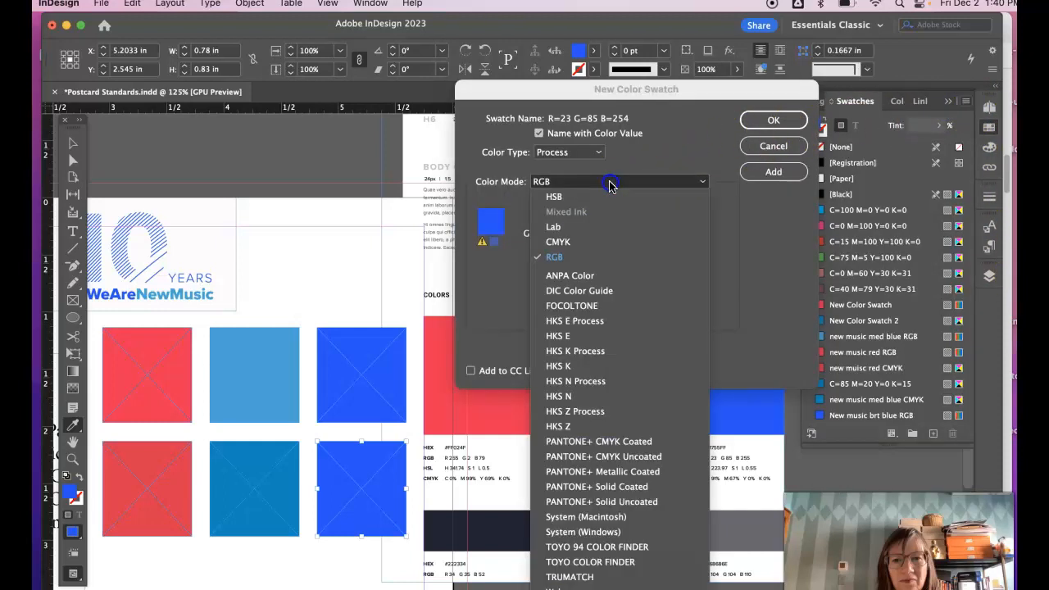
left_click(608, 241)
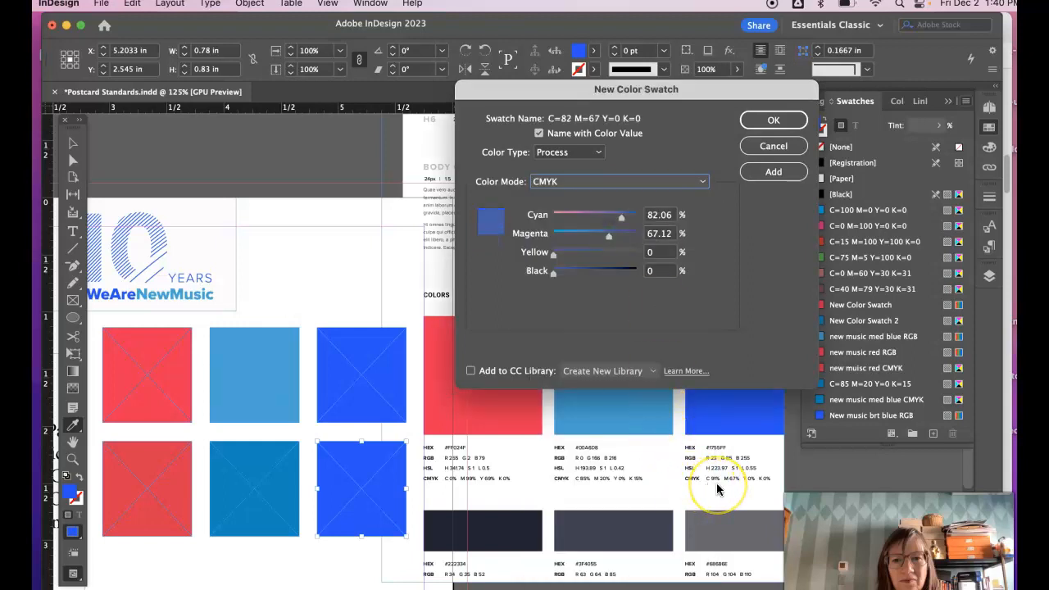
left_click(663, 215)
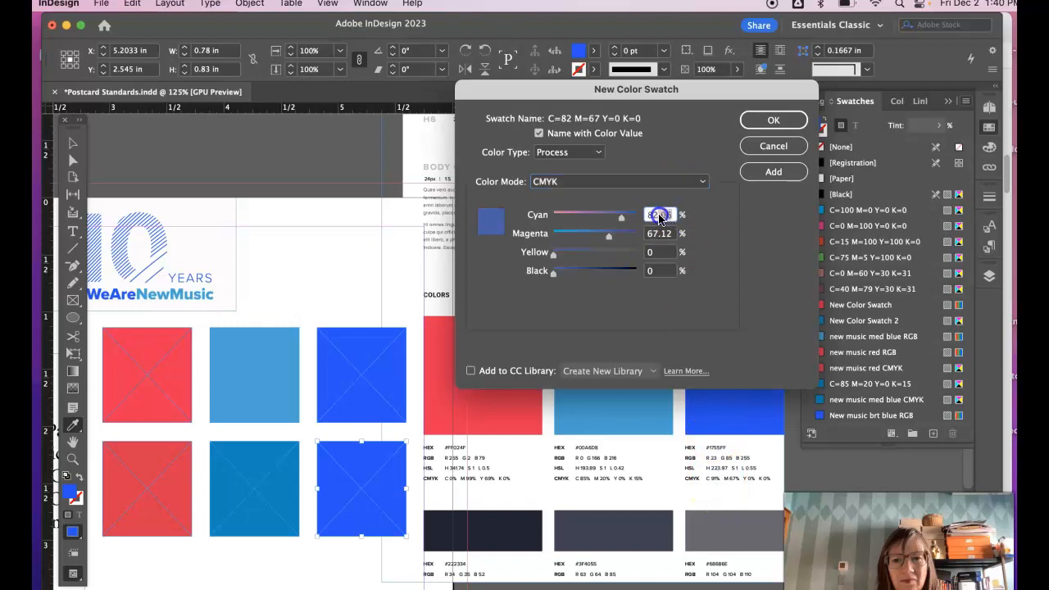
type("91")
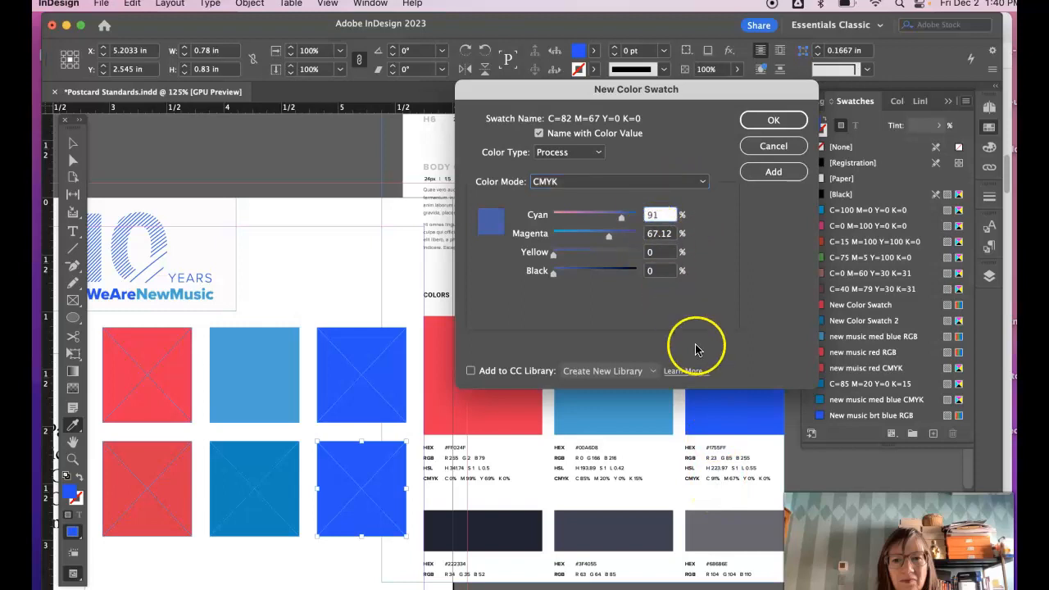
left_click(661, 234)
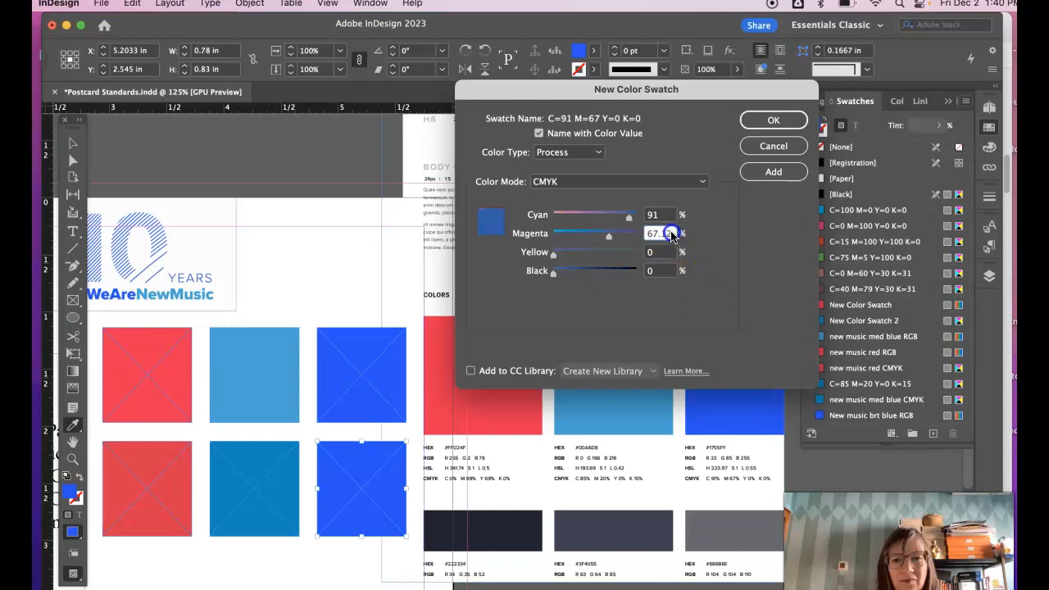
type("67")
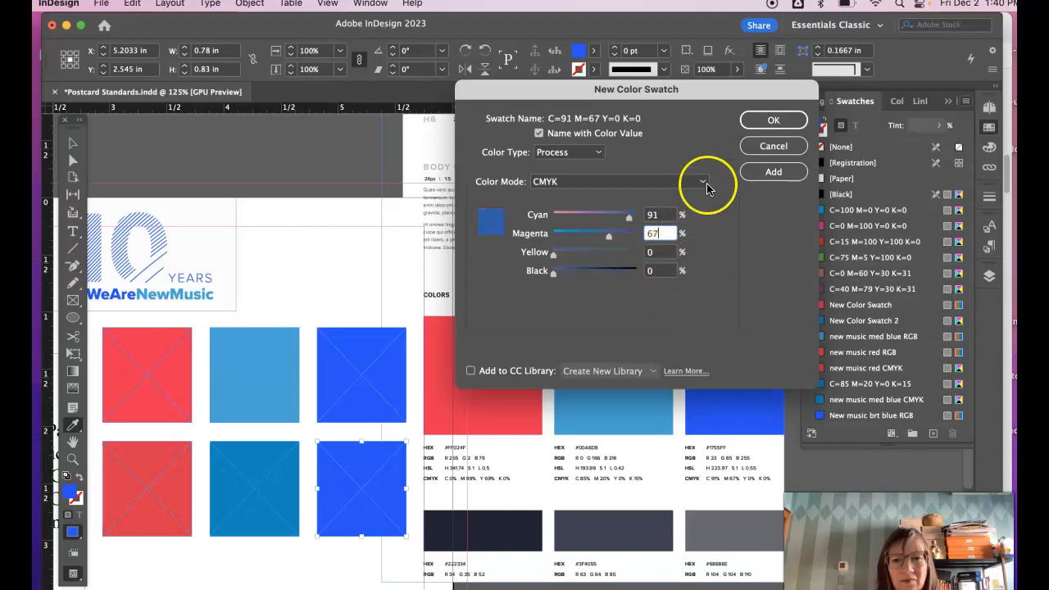
Turn off naming by colour value for the new CMYK swatch and save it as "New music brt blue CMYK".
left_click(538, 133)
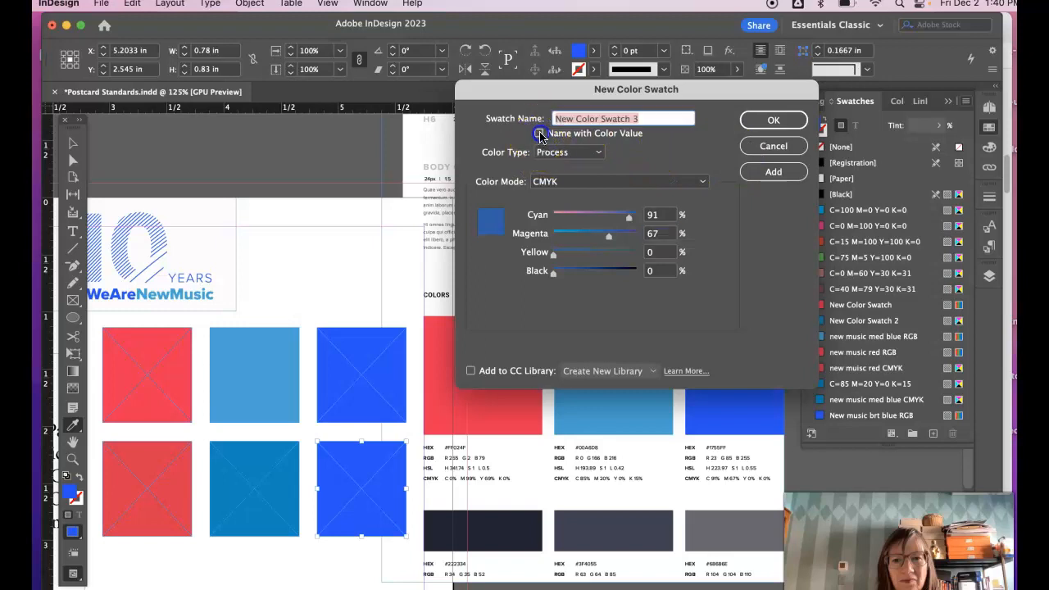
left_click_drag(649, 119, 580, 119)
type("mu")
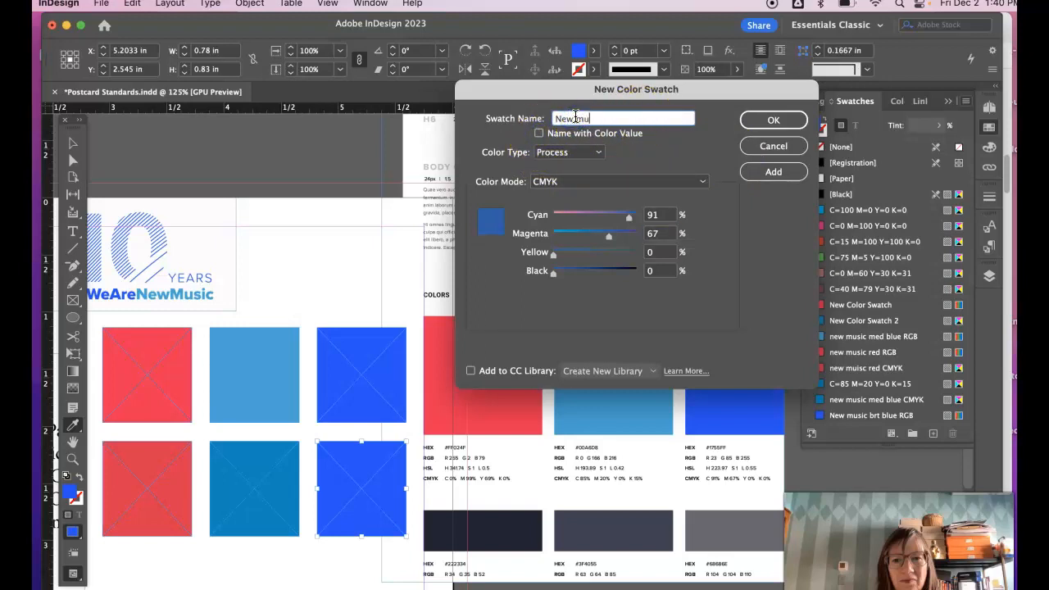
type("sic brt blue CMYK")
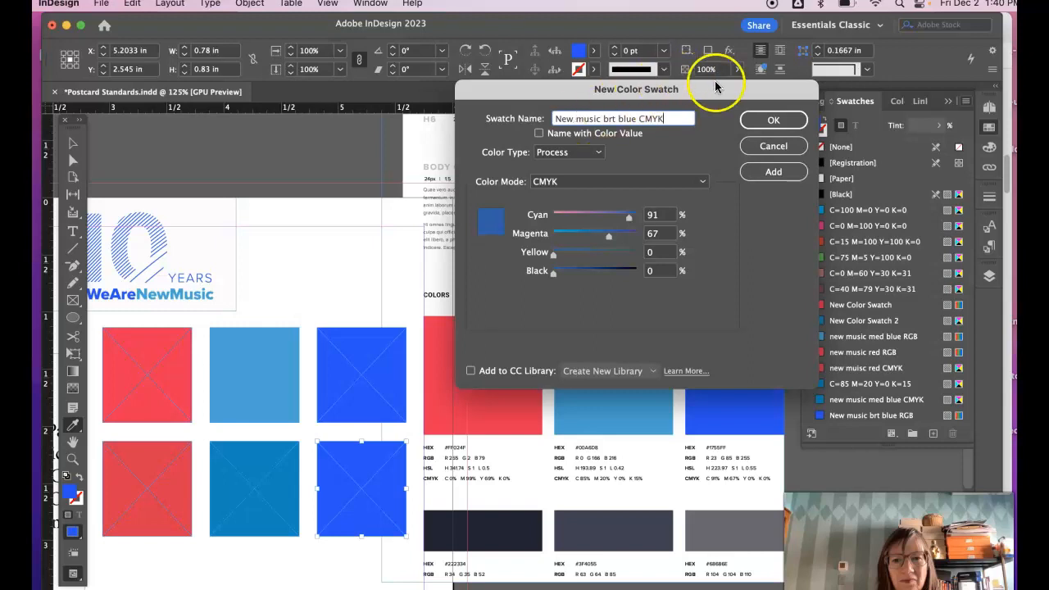
left_click(773, 120)
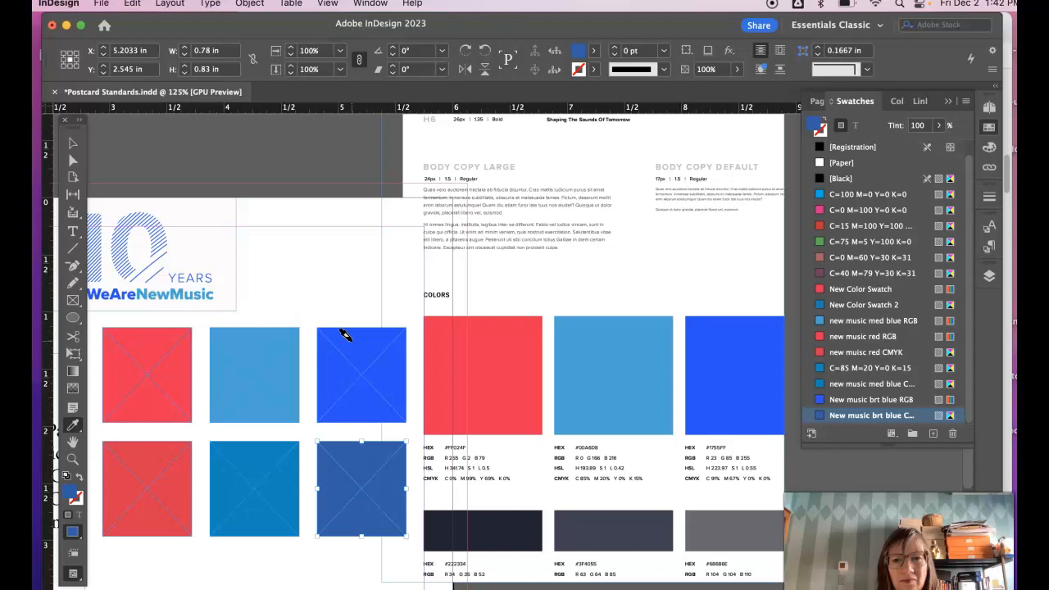
left_click(451, 327)
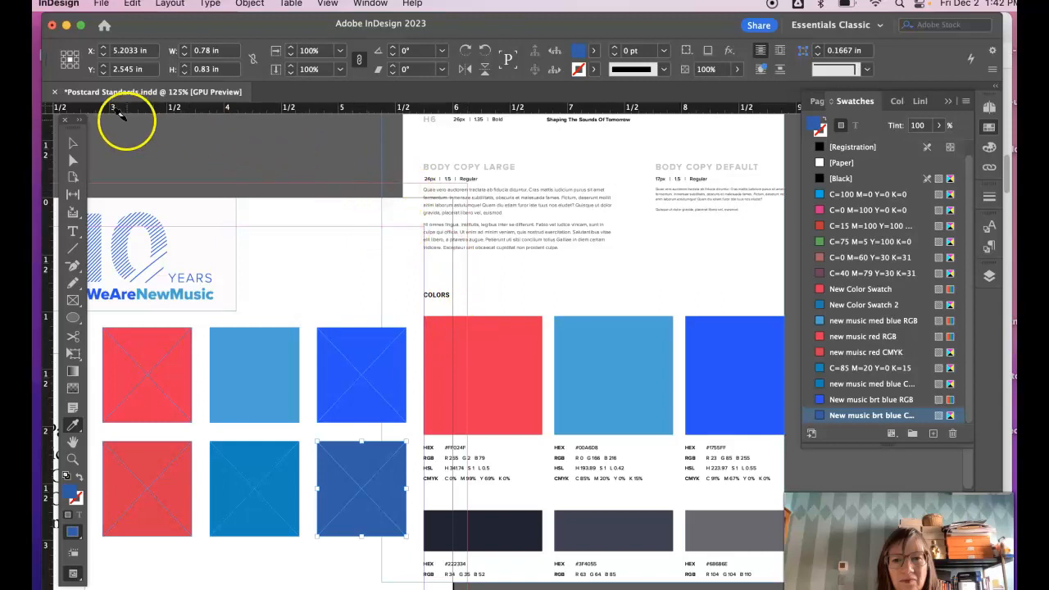
left_click_drag(254, 28, 279, 28)
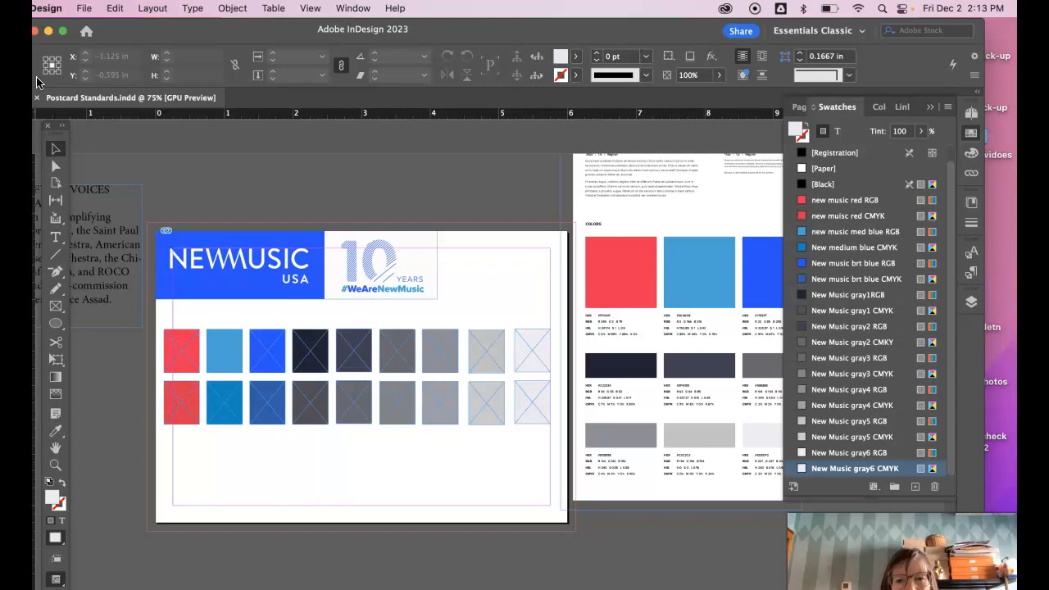
Examine the two rows of colour squares up close and compare them with the colour blocks in the brand guide.
left_click(55, 464)
left_click(212, 391)
left_click(353, 352)
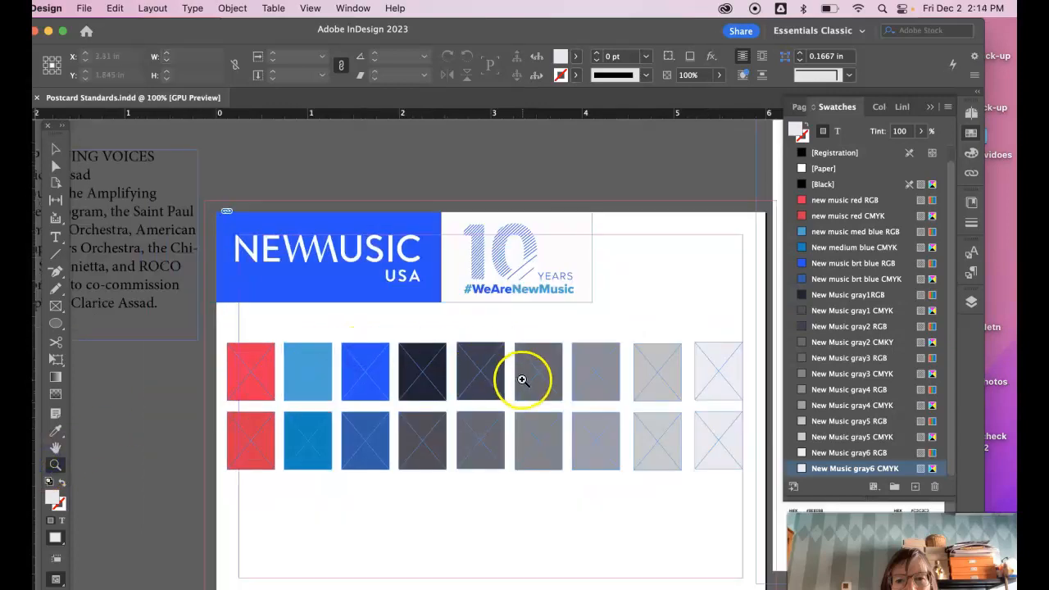
left_click(521, 380)
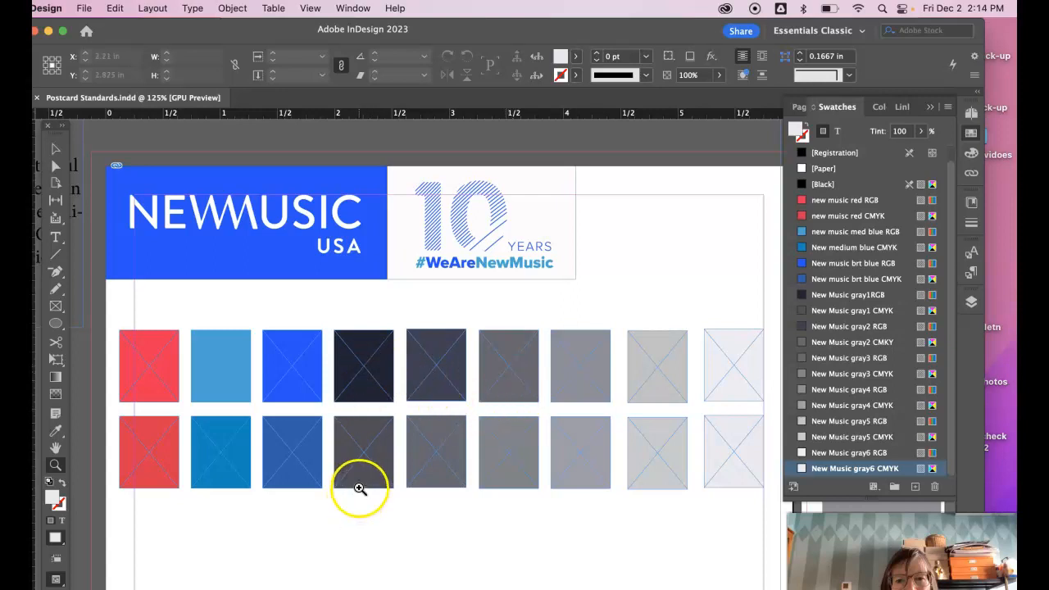
scroll(414, 497, "right", 5)
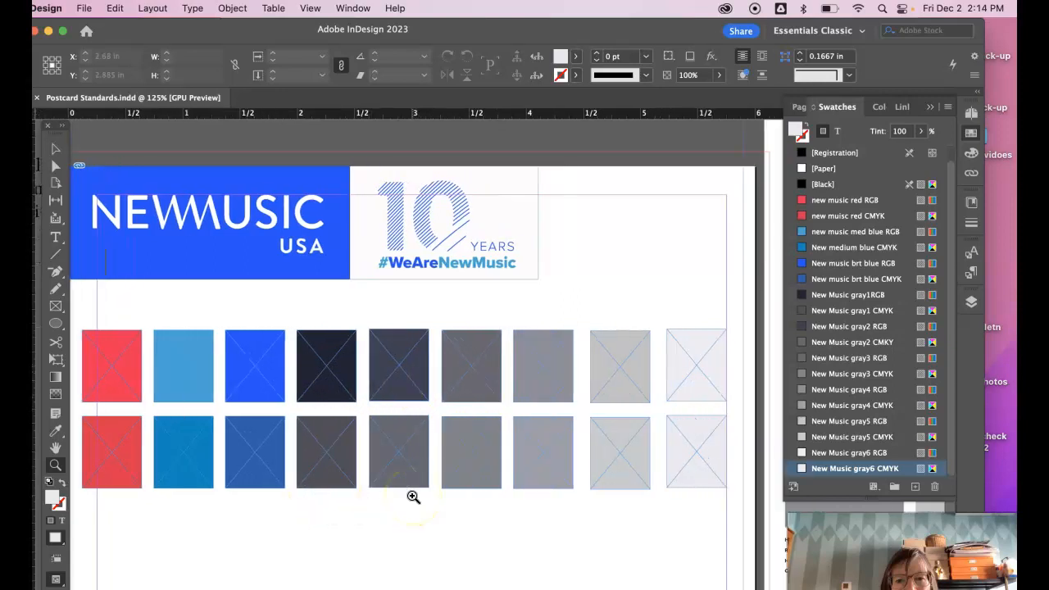
scroll(413, 497, "right", 4)
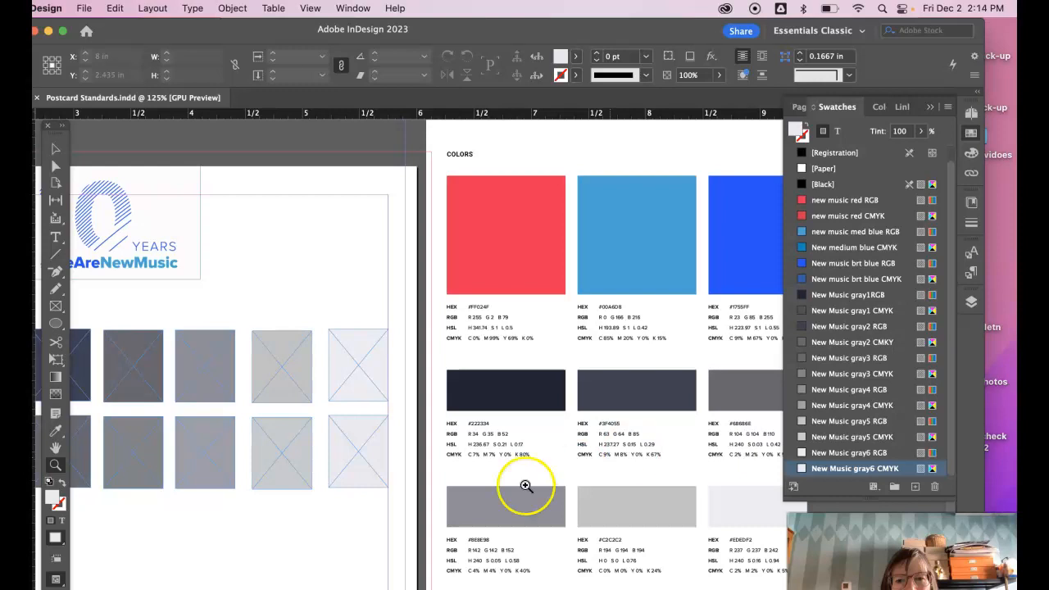
scroll(437, 501, "left", 2)
scroll(437, 503, "left", 4)
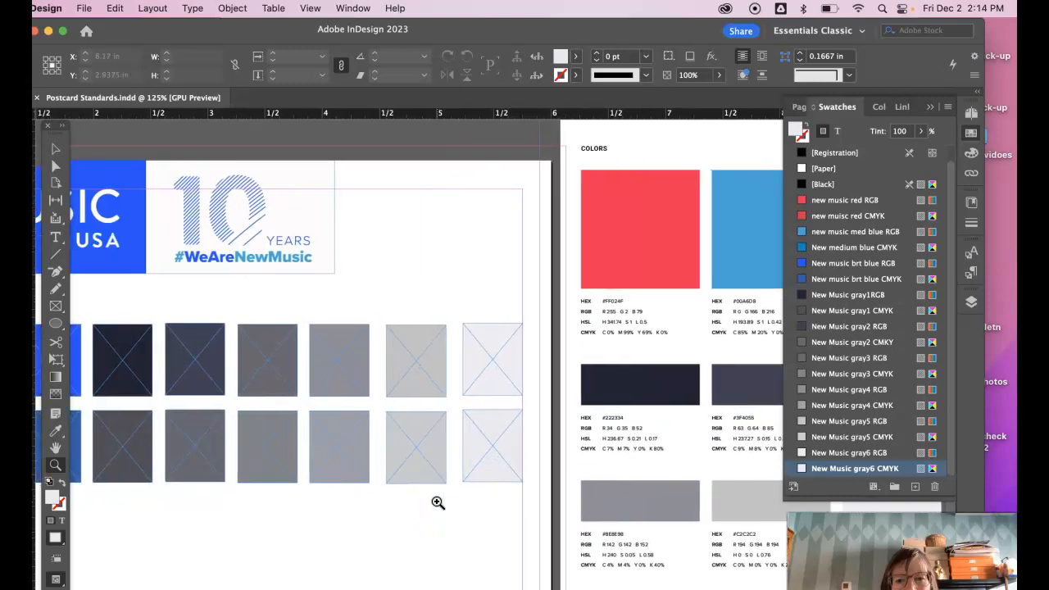
scroll(437, 502, "left", 9)
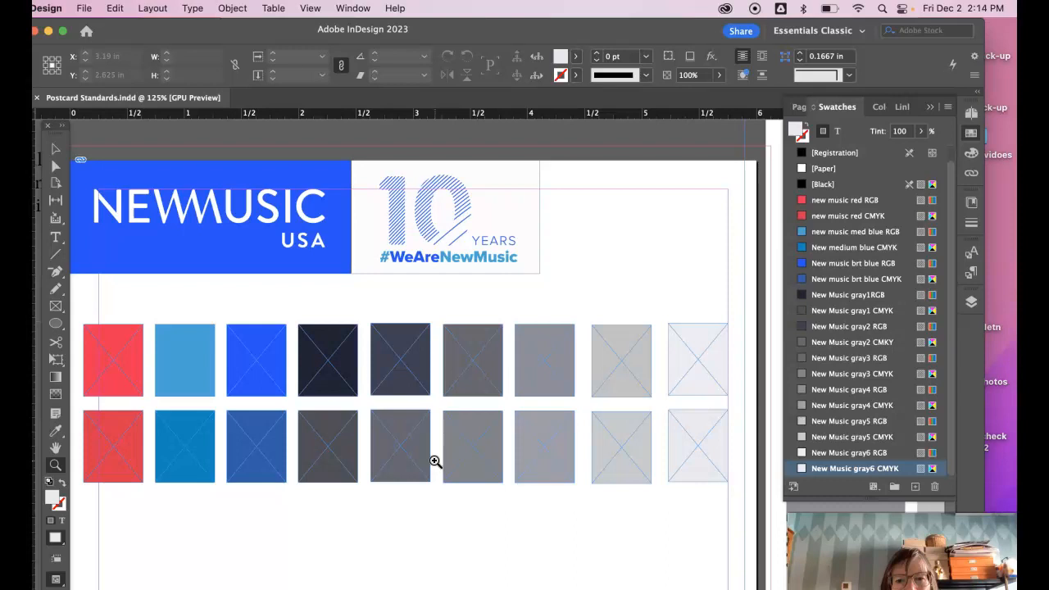
Create a new one-page portrait document from the custom 51p0 x 66p0 preset with 3p0 margins.
left_click(56, 148)
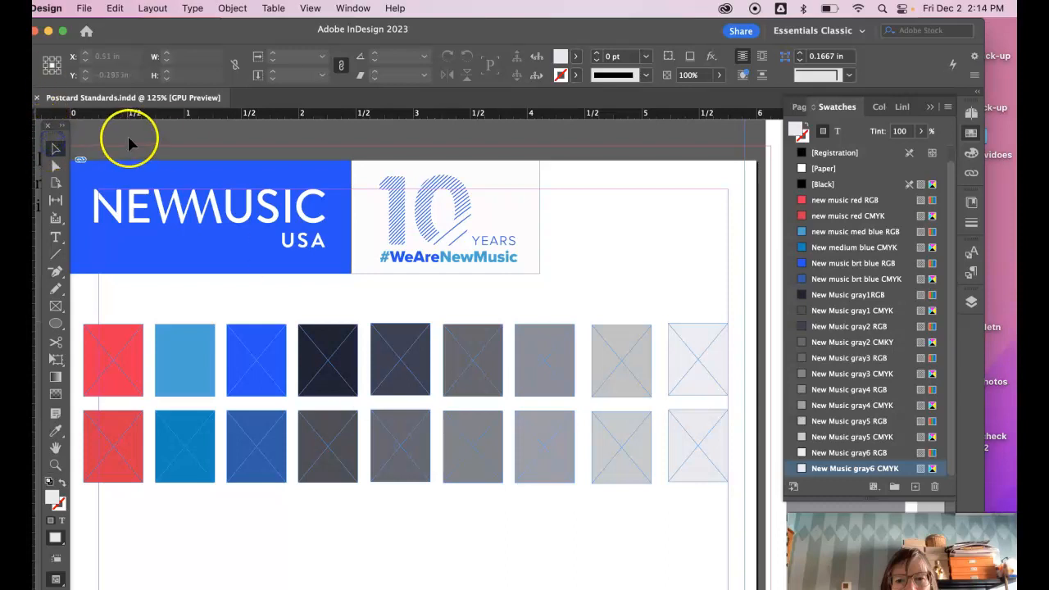
left_click(84, 10)
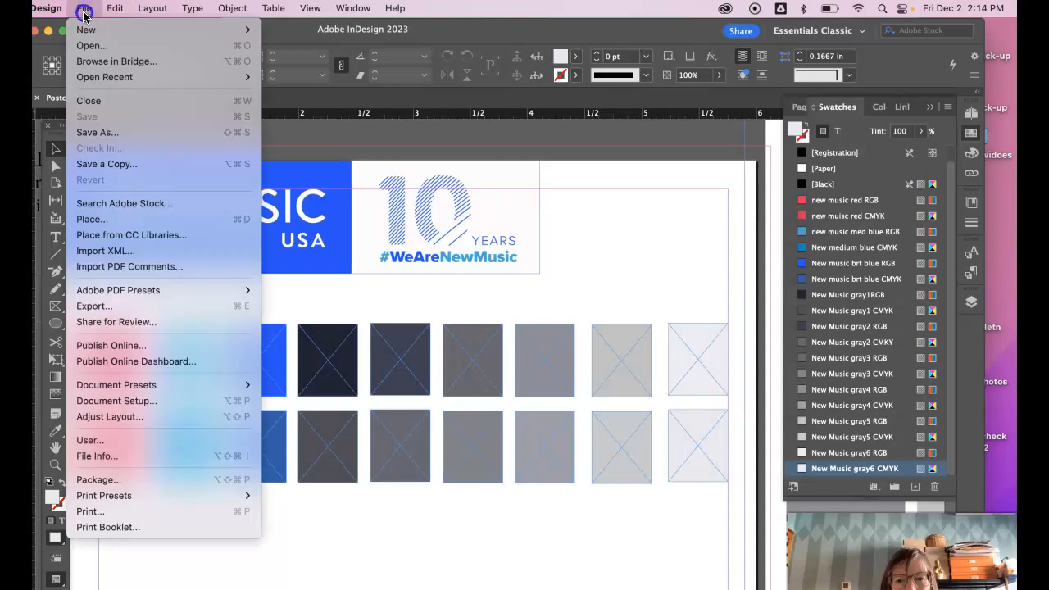
mouse_move(86, 30)
left_click(284, 32)
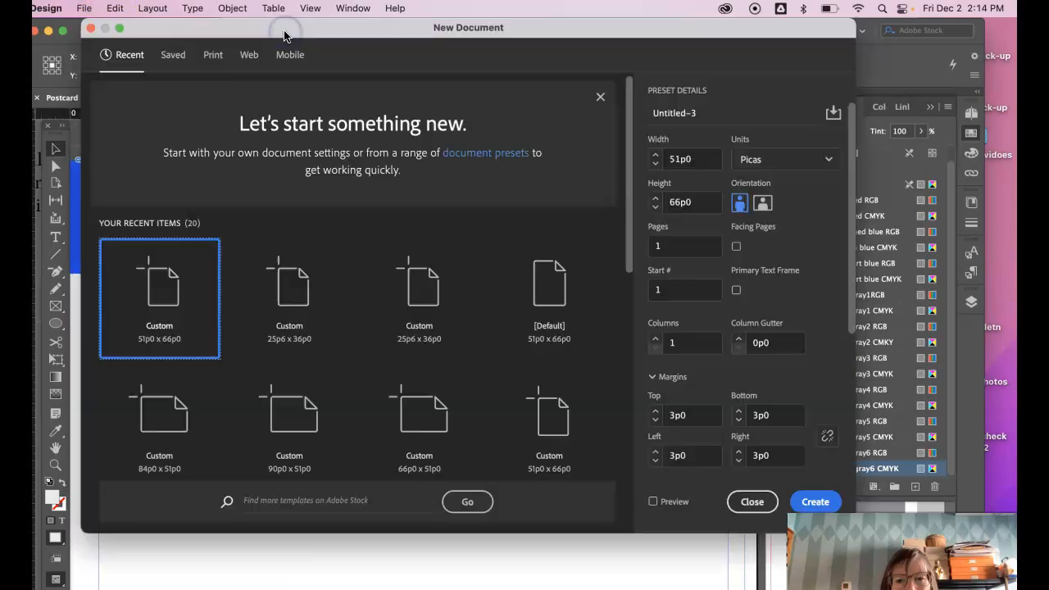
left_click(819, 502)
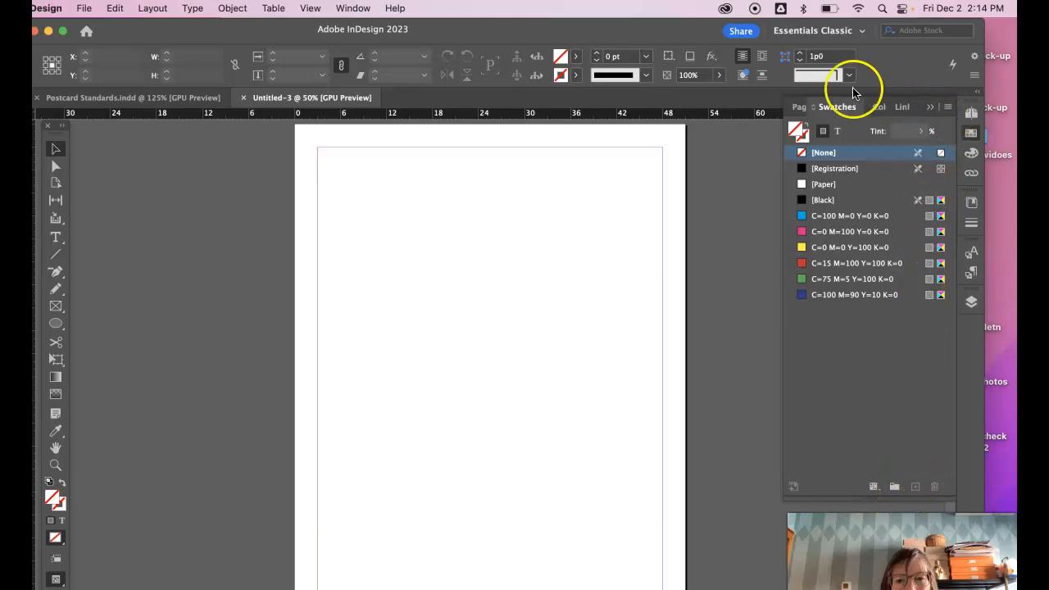
Load the swatches from Postcard Standards.indd into the new document.
left_click(949, 110)
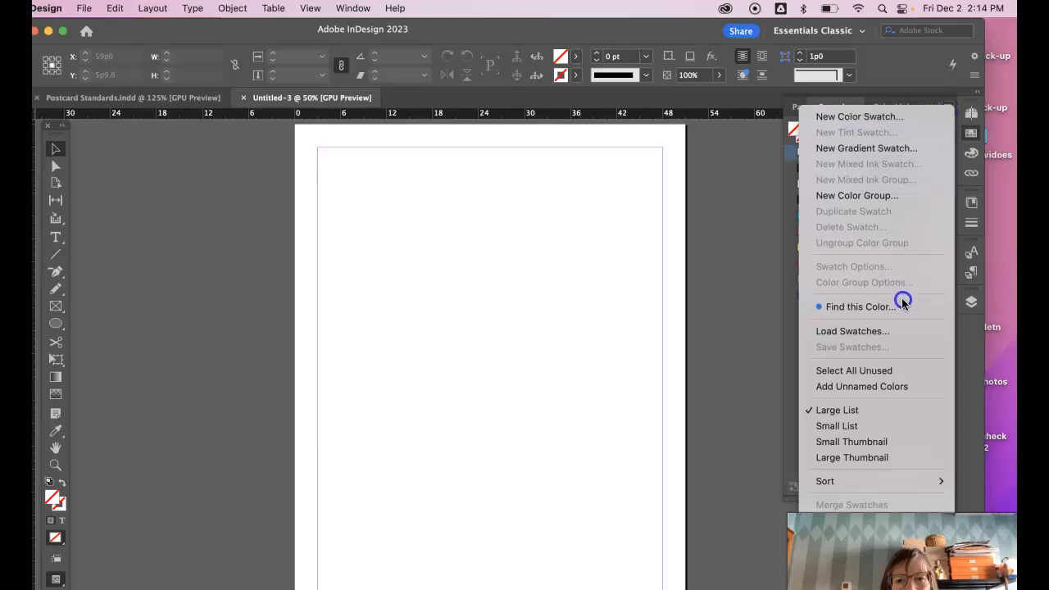
left_click(873, 332)
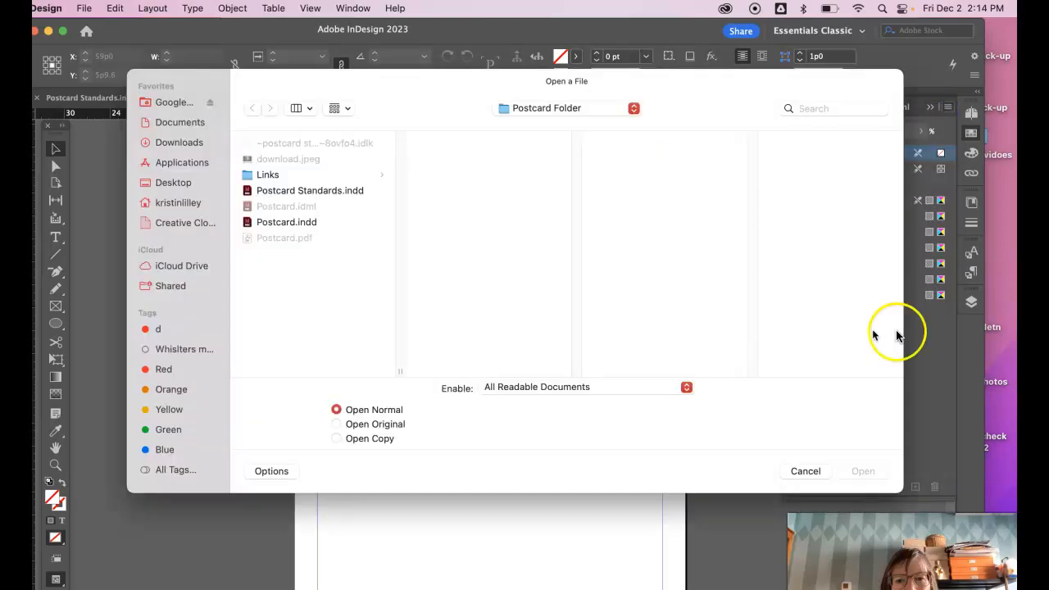
left_click(315, 192)
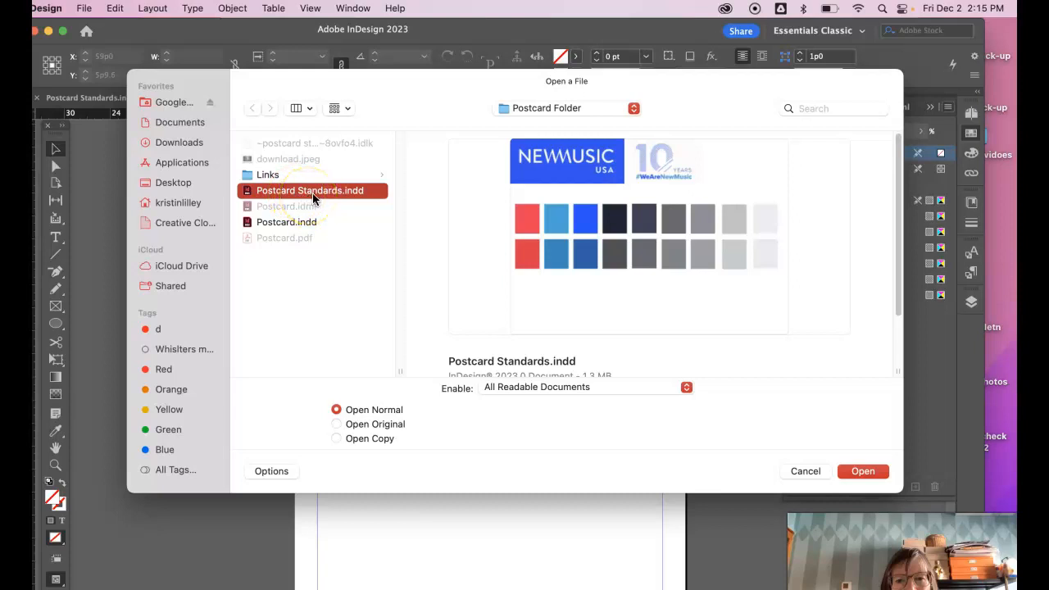
left_click(863, 472)
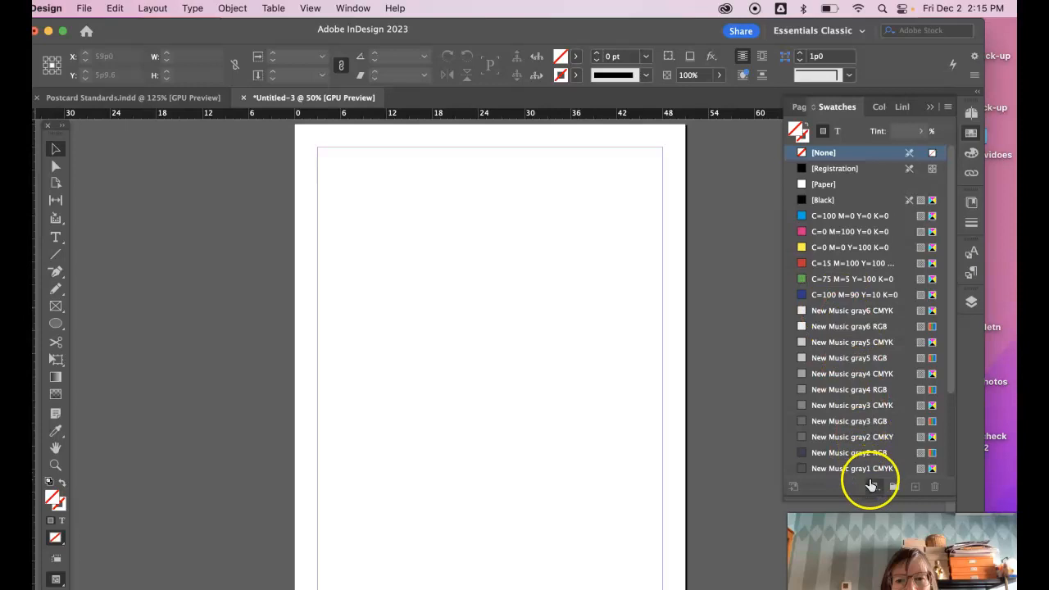
In the Postcard Standards document, draw a rectangular frame about 2.59 x 1.12 in over the blue logo block, starting at the page's bleed corner.
left_click(180, 97)
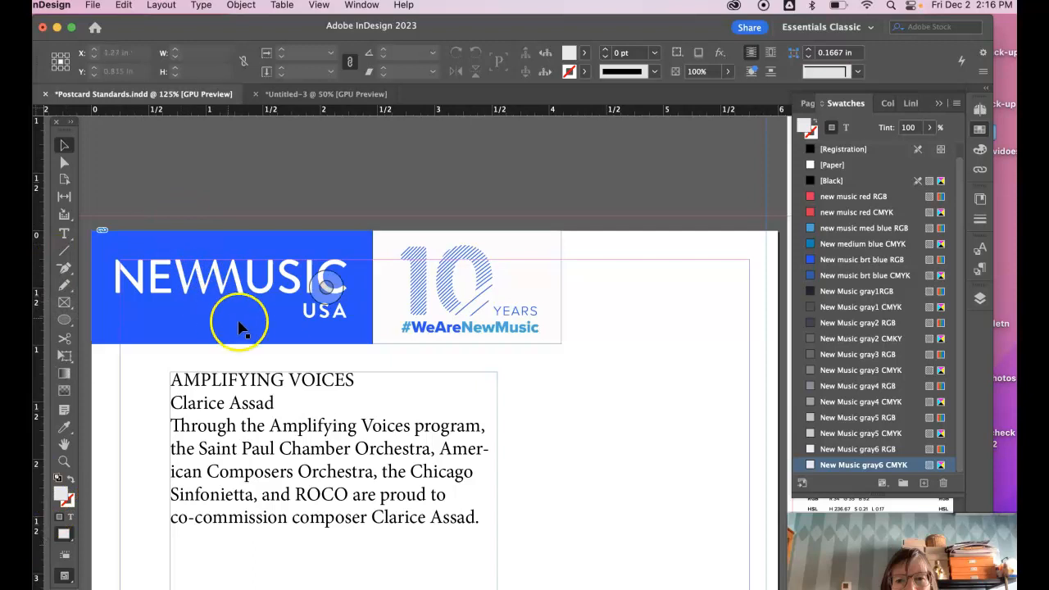
scroll(242, 313, "left", 1)
scroll(243, 313, "left", 5)
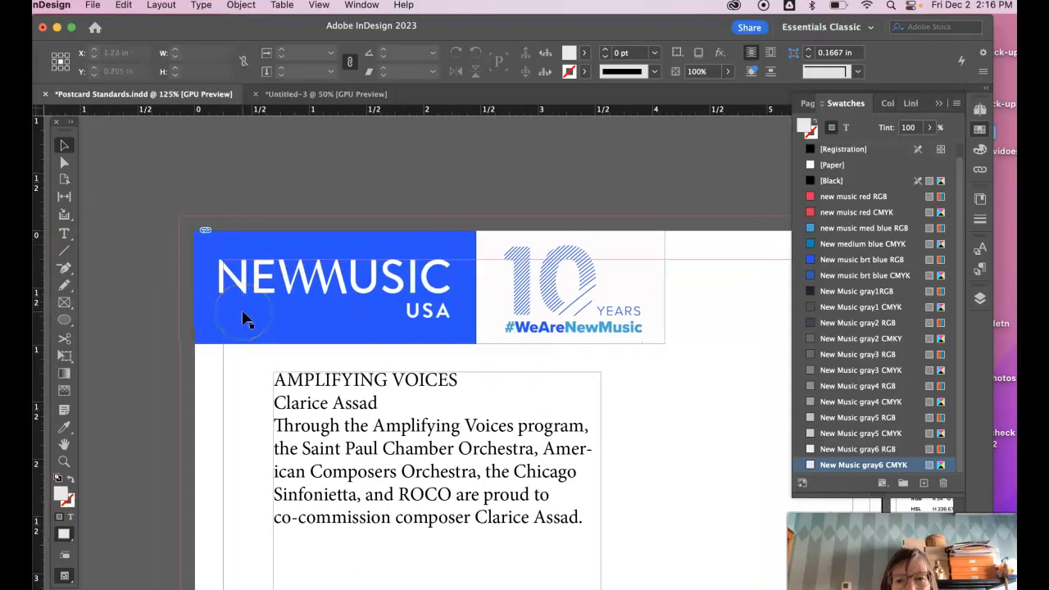
left_click_drag(426, 284, 495, 321)
left_click_drag(417, 318, 355, 287)
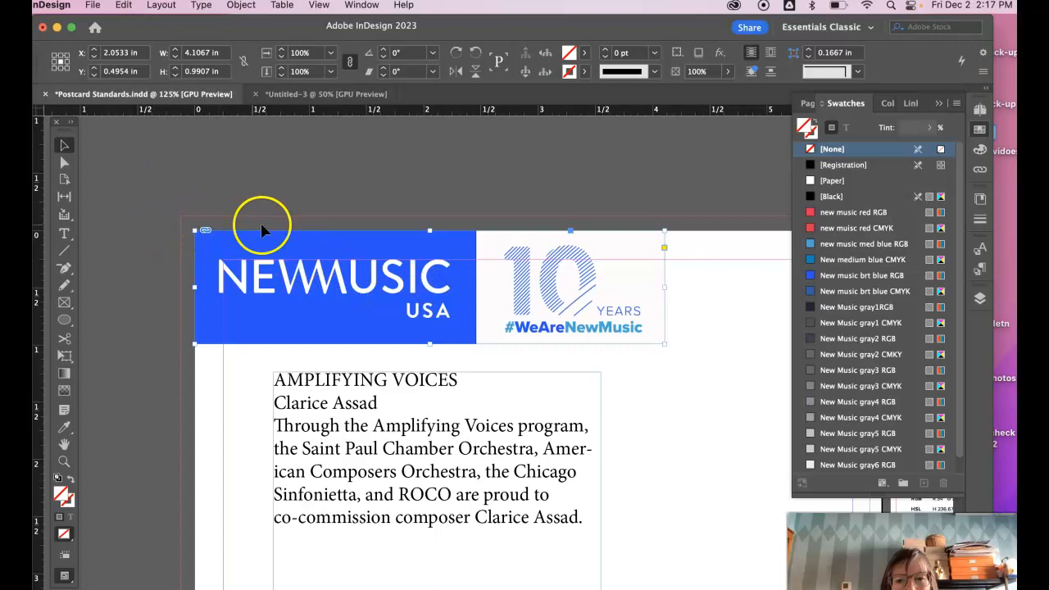
left_click(64, 303)
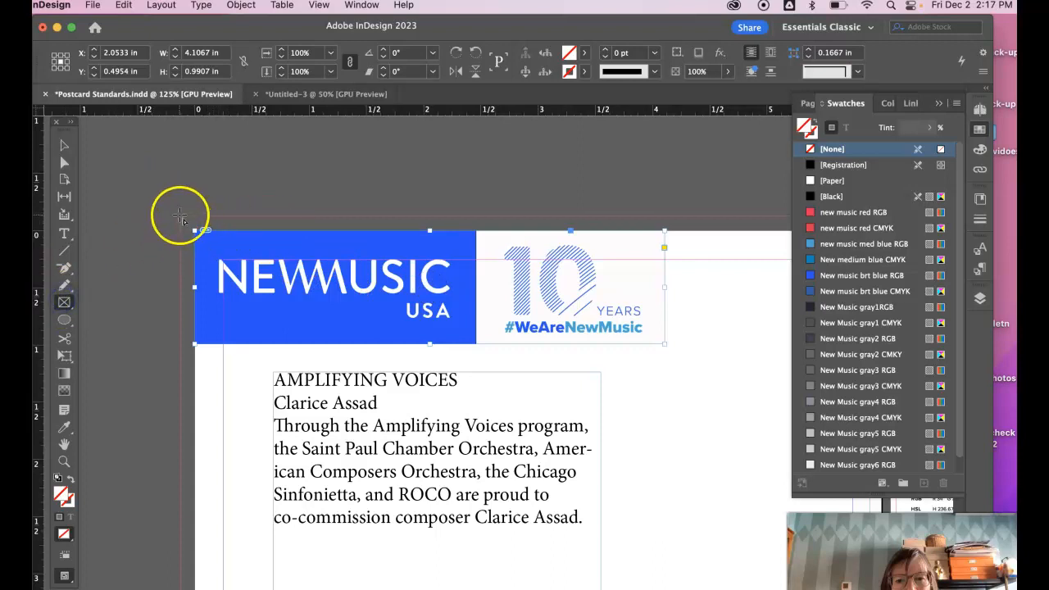
left_click_drag(180, 219, 476, 345)
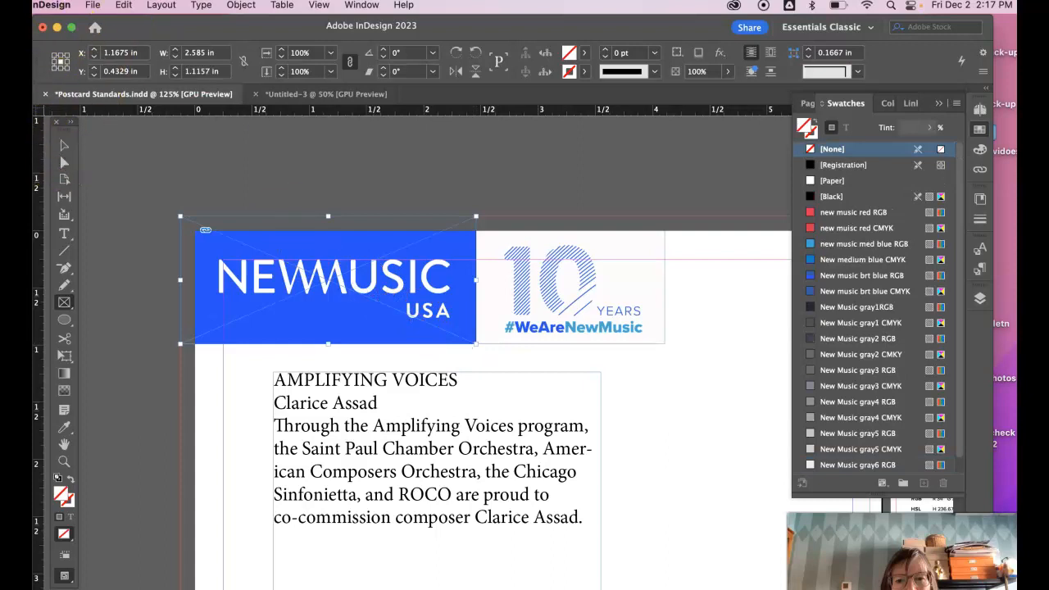
Send the new frame to the back and fill it with the logo's blue using the Eyedropper.
left_click(240, 5)
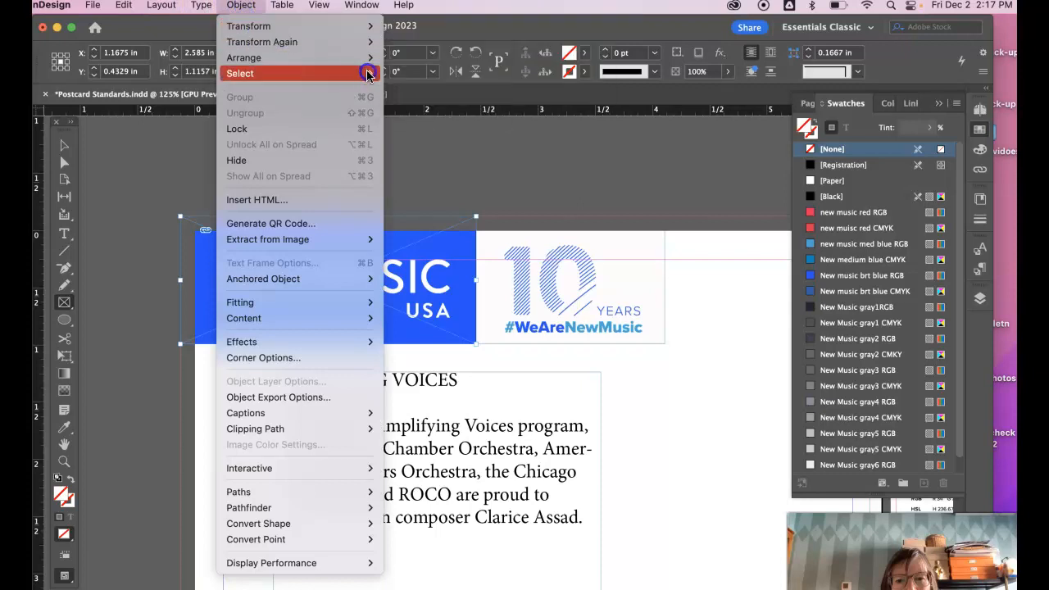
mouse_move(349, 62)
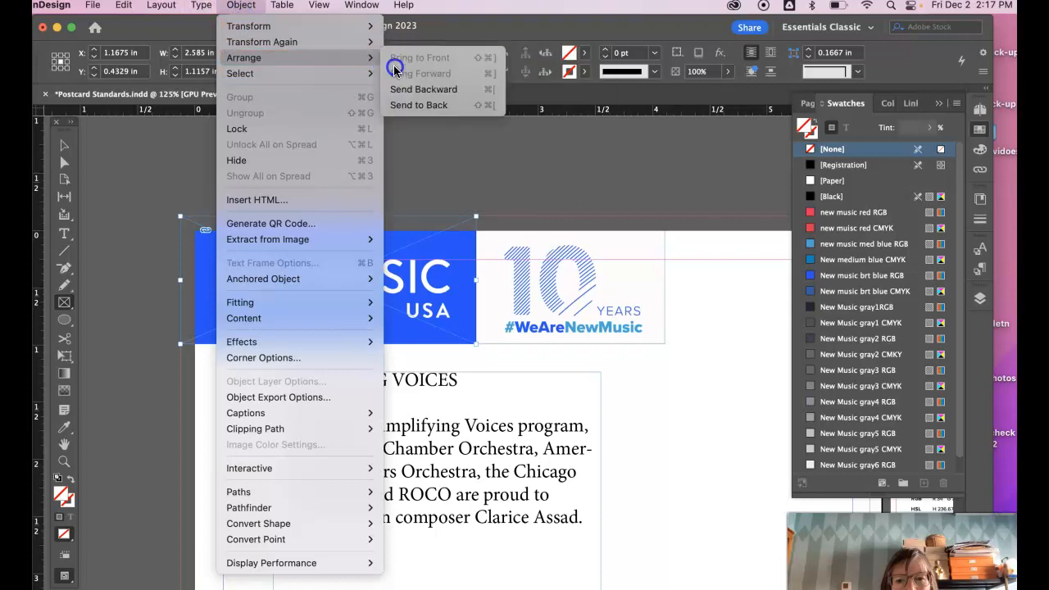
left_click(435, 105)
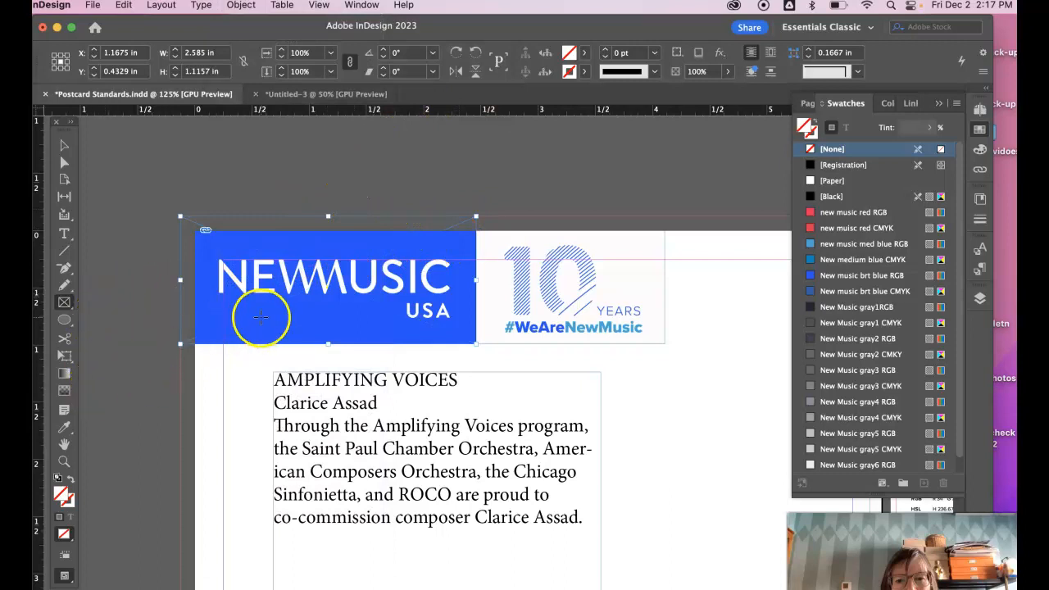
left_click(65, 429)
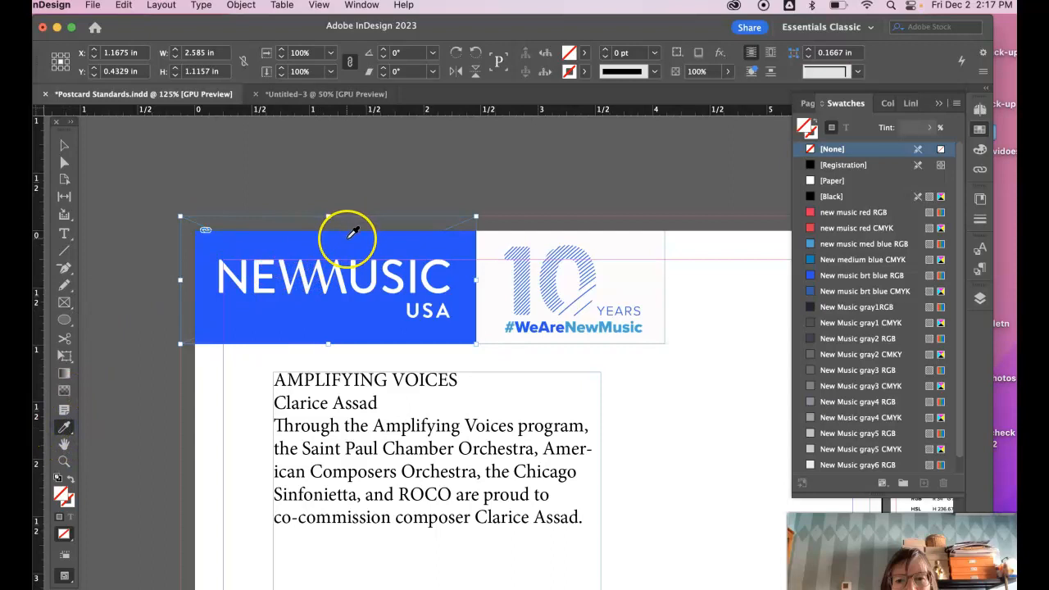
left_click(348, 235)
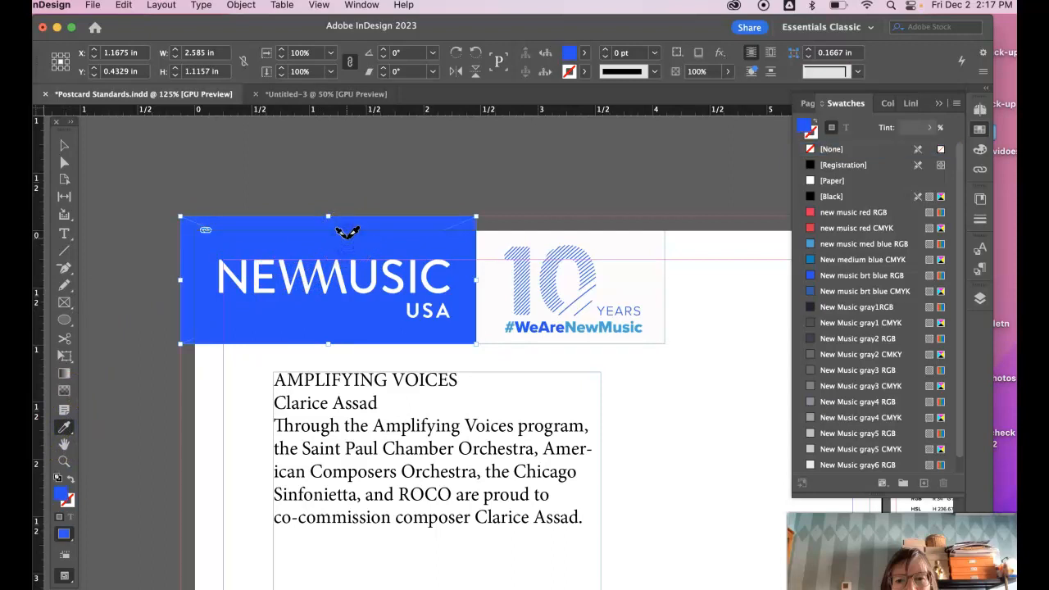
Try the New music brt blue CMYK swatch as the fill of the frame behind the logo, and undo it.
scroll(503, 210, "right", 5)
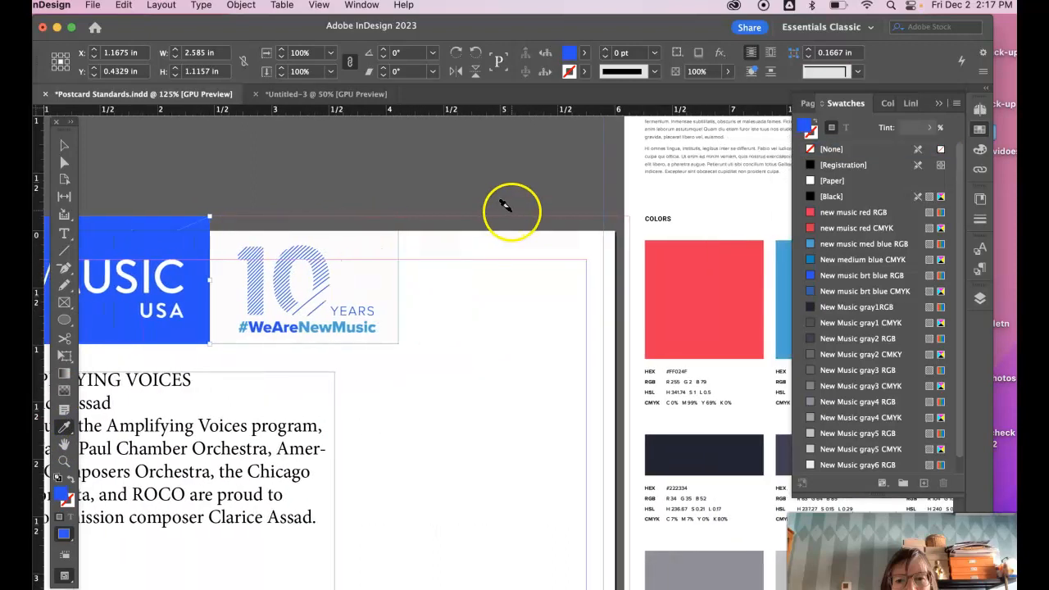
scroll(507, 206, "down", 2)
scroll(506, 206, "left", 2)
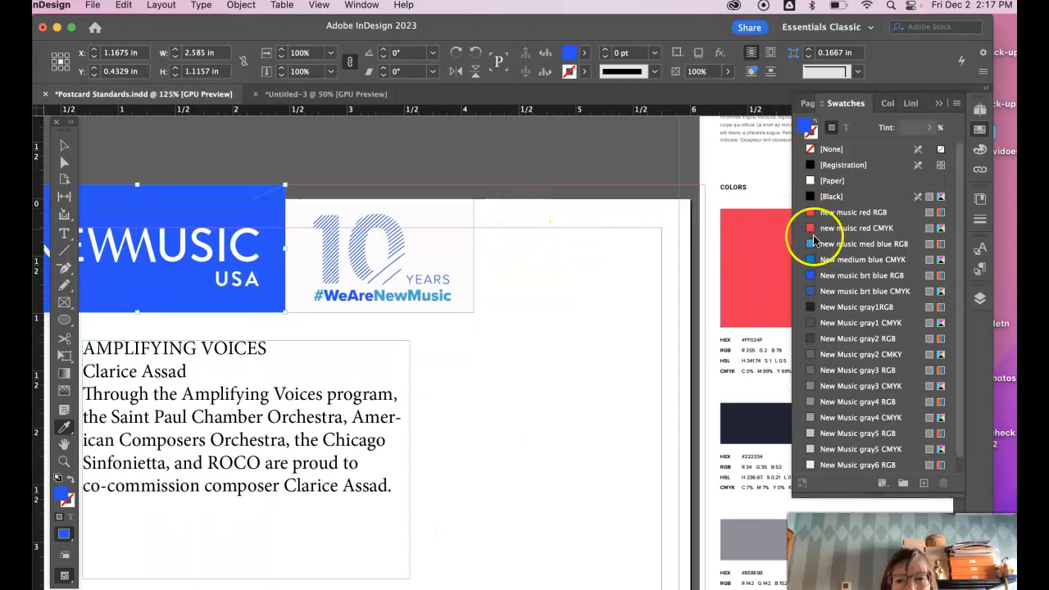
left_click(845, 294)
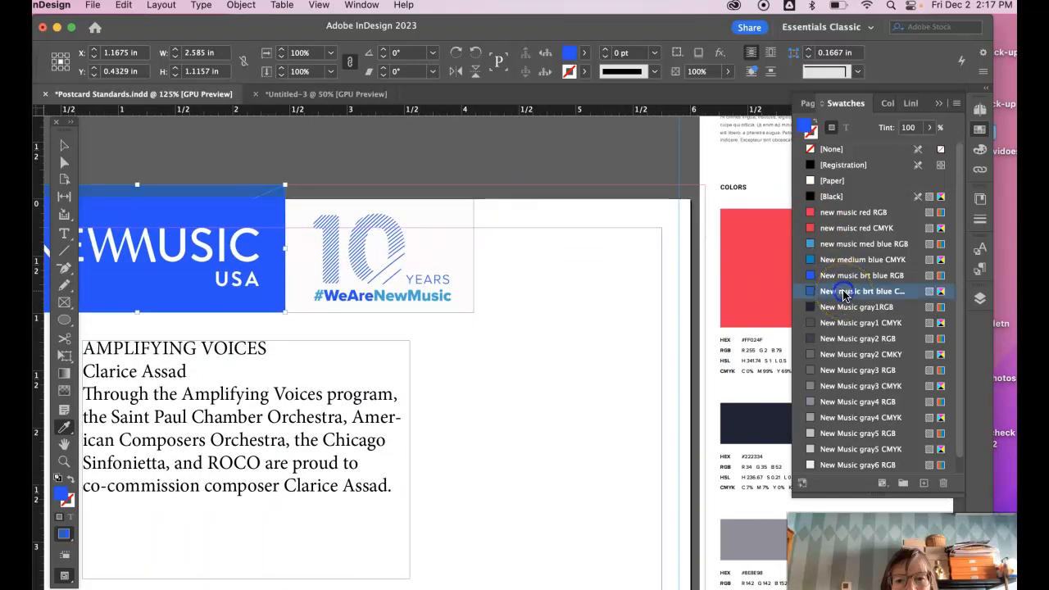
scroll(480, 227, "left", 5)
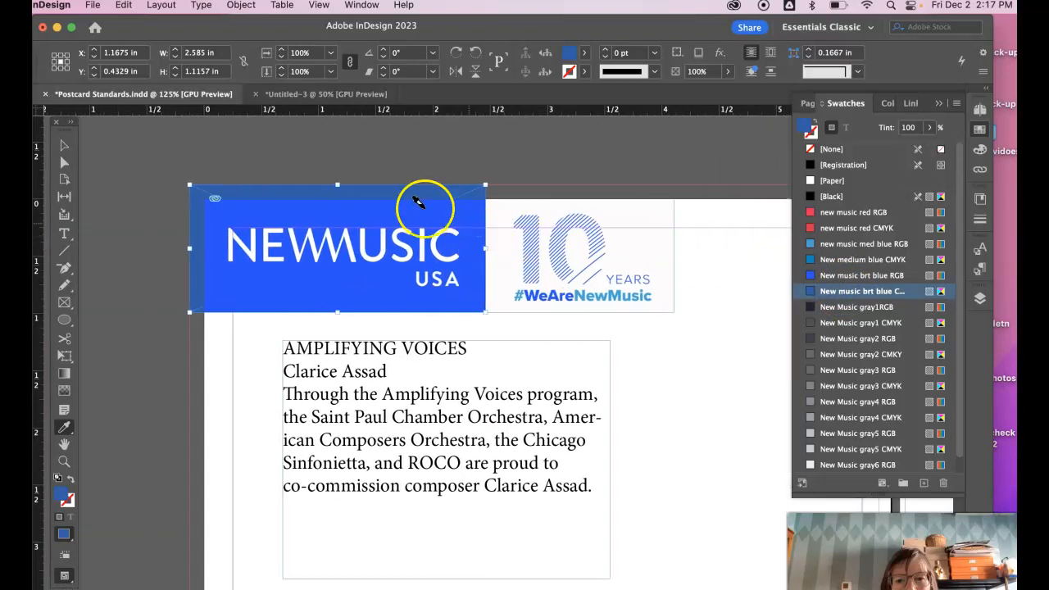
left_click(65, 161)
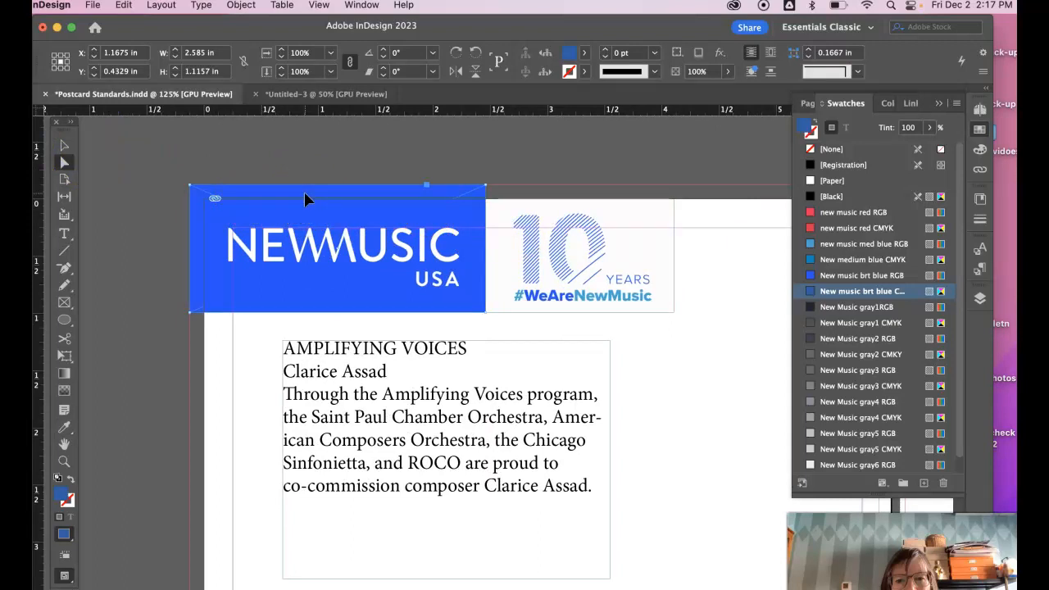
key("super+z")
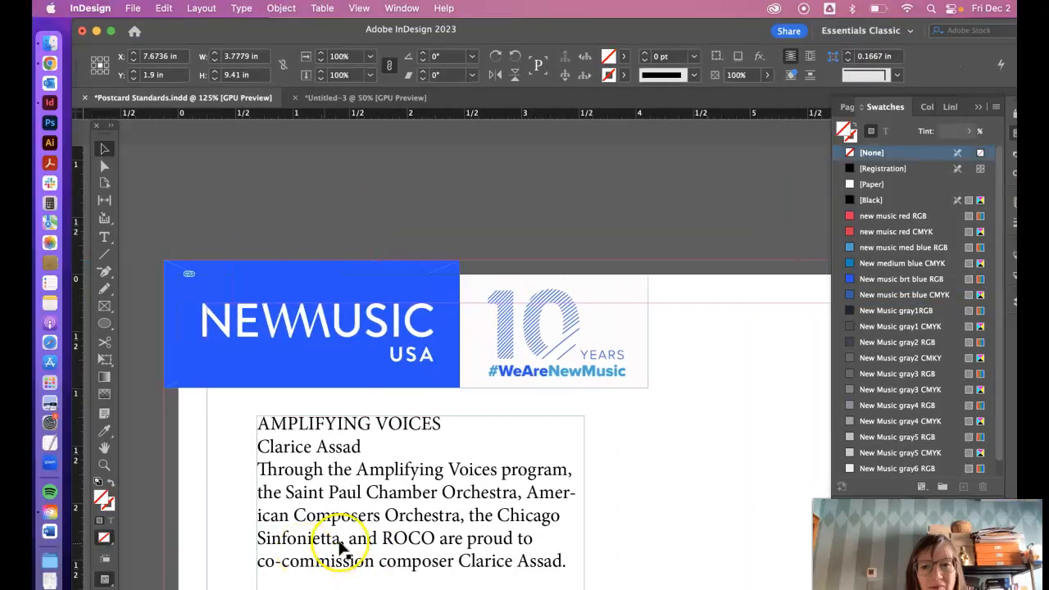
Switch to Creative Cloud, show the active fonts and open the Adobe Fonts website to browse more fonts.
scroll(456, 543, "left", 1)
scroll(456, 543, "right", 1)
scroll(456, 543, "right", 5)
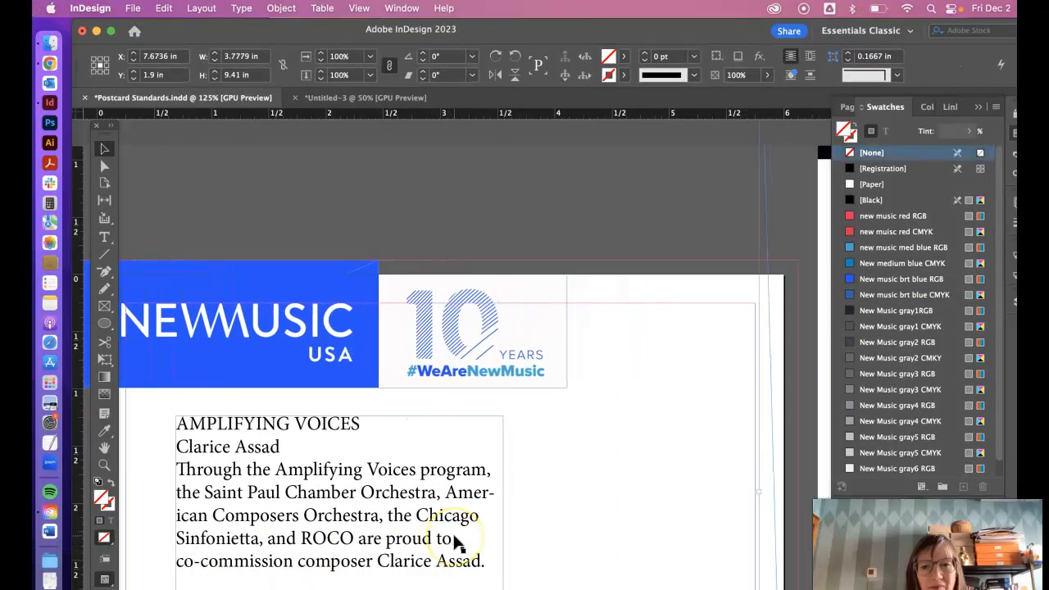
scroll(456, 542, "right", 4)
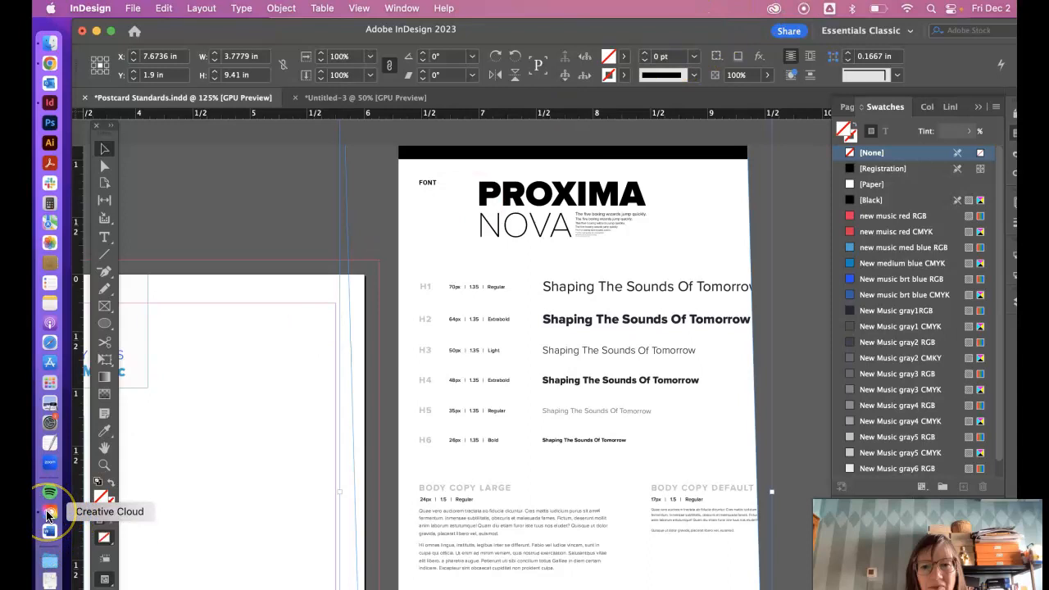
left_click(774, 10)
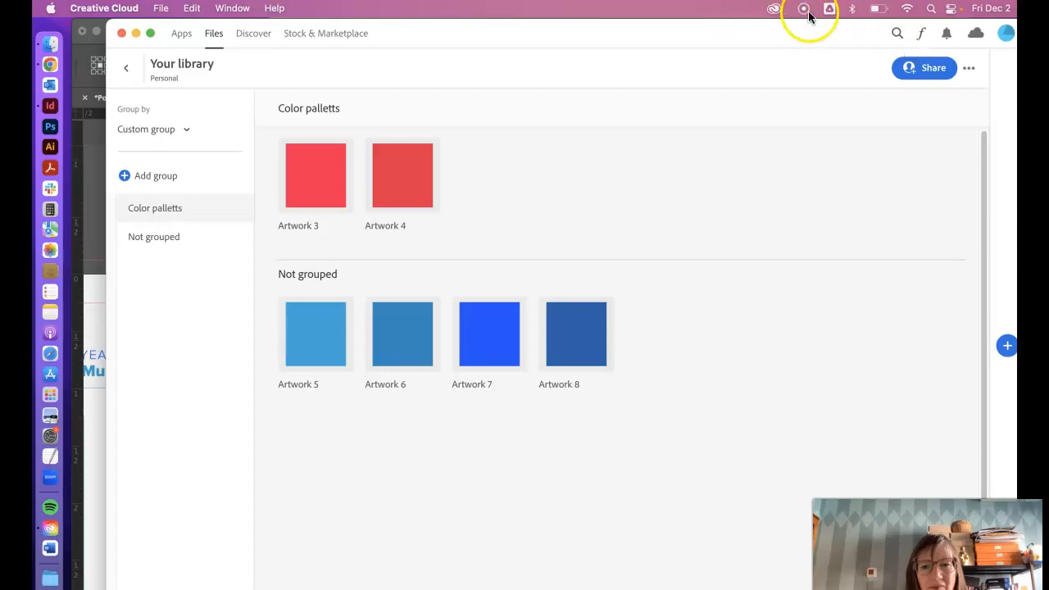
left_click(921, 33)
left_click(891, 35)
left_click(908, 70)
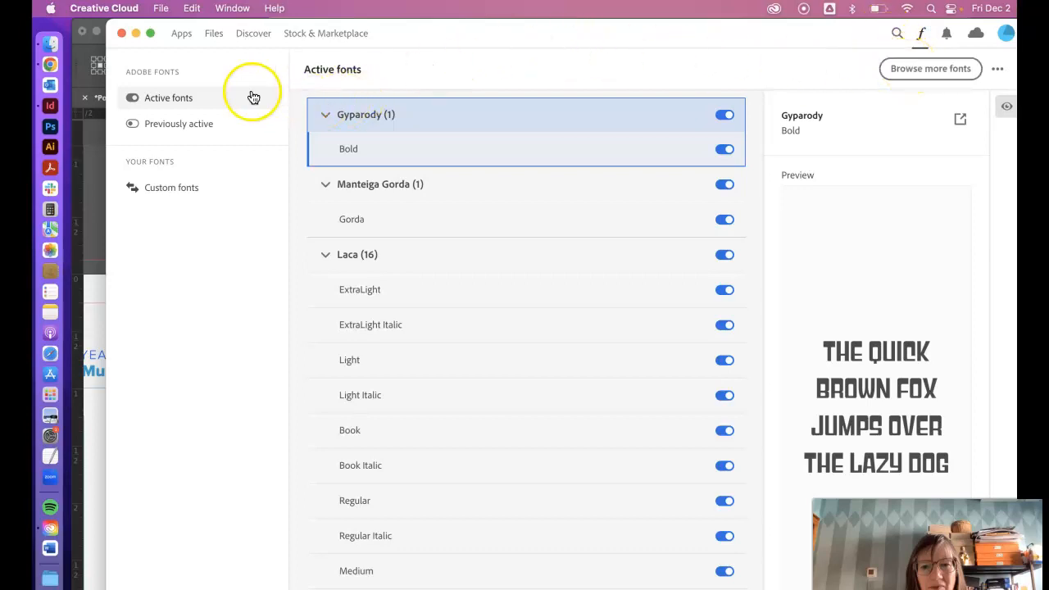
left_click(922, 70)
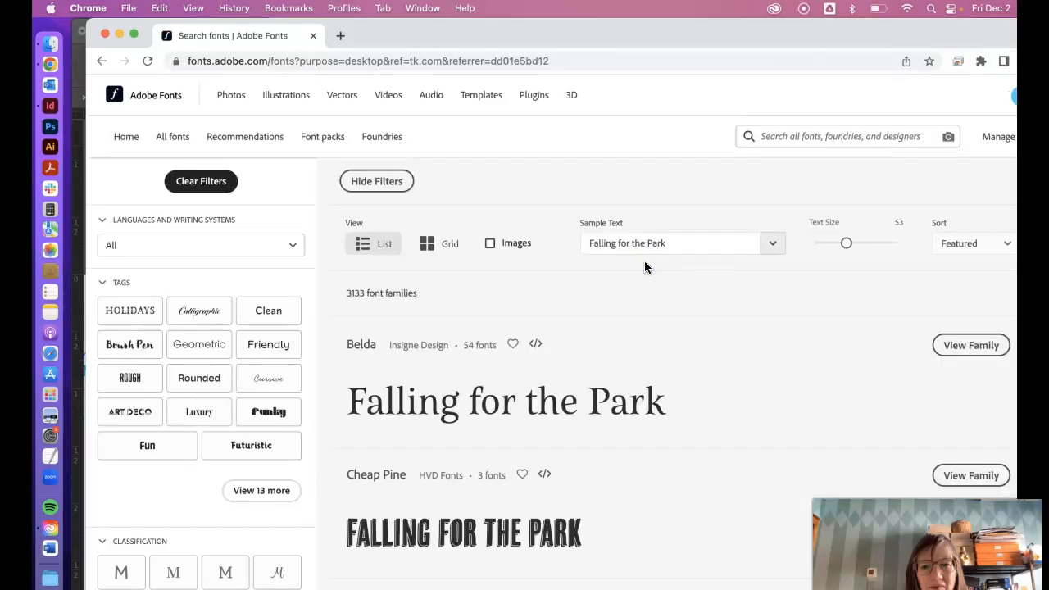
Search Adobe Fonts for "prox" and open the Proxima Nova family page.
left_click(762, 136)
type("prox")
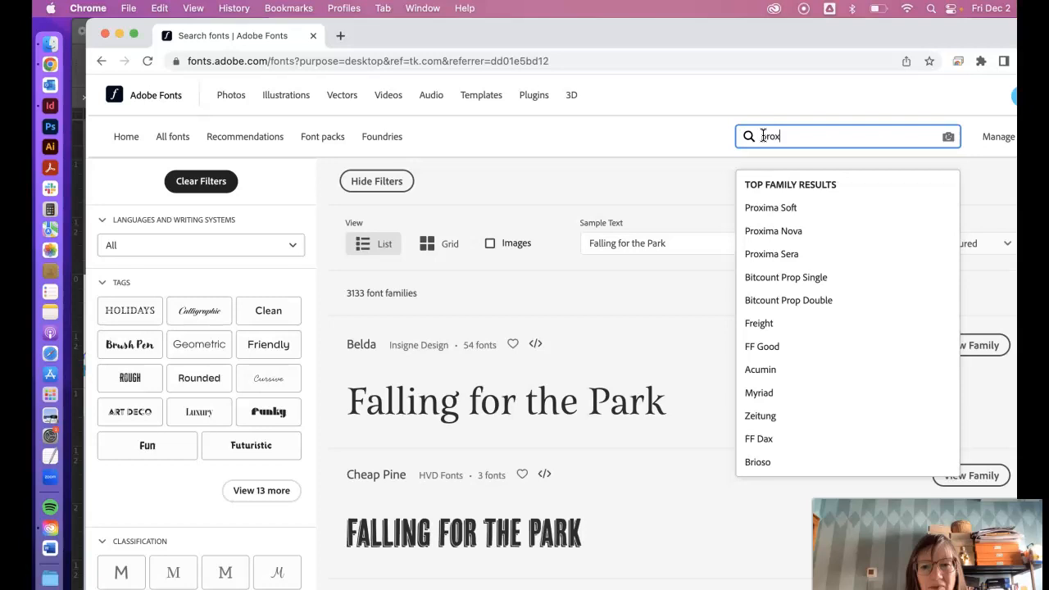
left_click(784, 236)
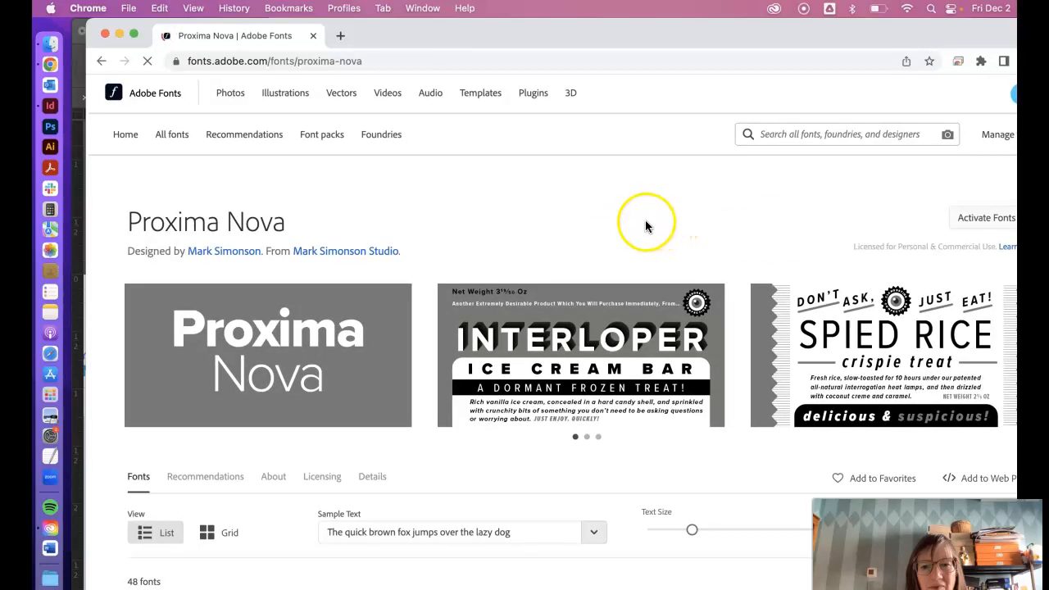
scroll(611, 234, "down", 1)
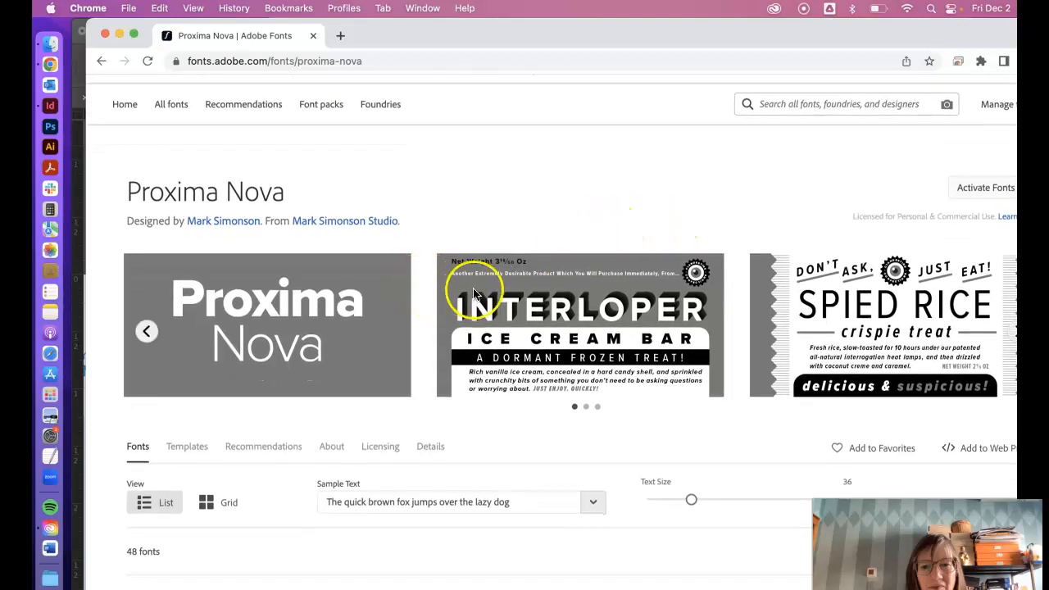